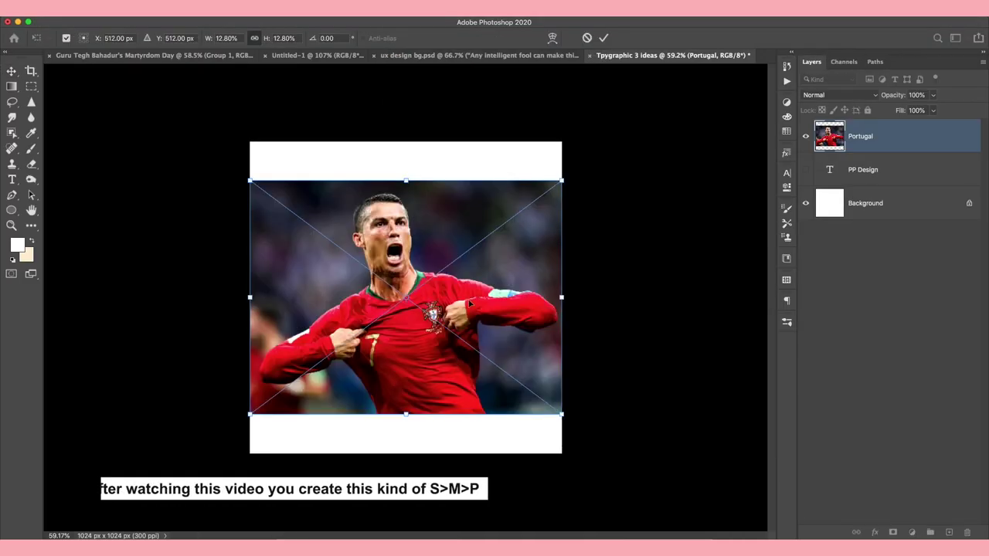
Step: Commit the placed photo and mask the player out of his background using Select Subject
{"action": "left_click", "coordinate": [603, 38]}
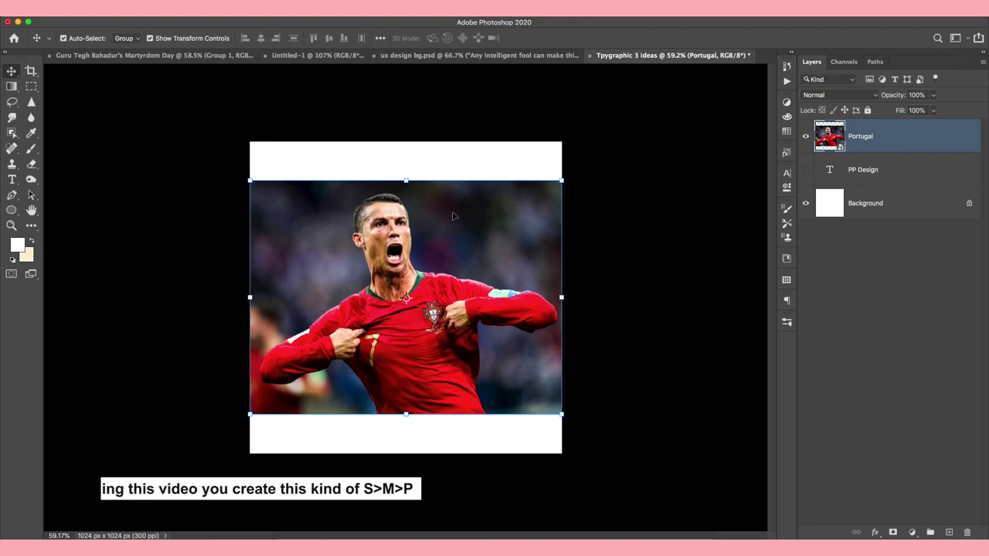
{"action": "left_click", "coordinate": [12, 133]}
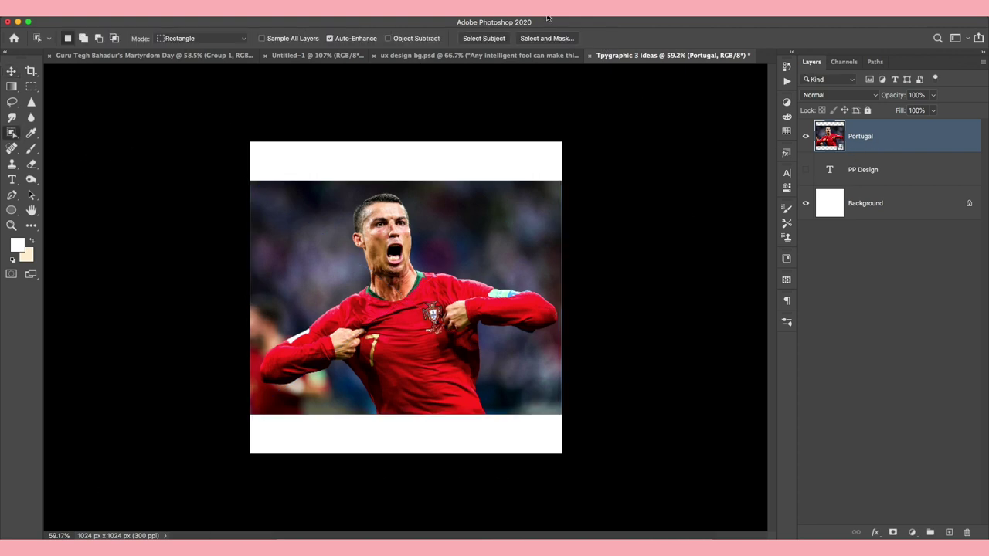
{"action": "left_click", "coordinate": [487, 37]}
{"action": "left_click", "coordinate": [573, 197]}
{"action": "left_click", "coordinate": [894, 532]}
Step: Duplicate the masked Portugal layer as a hidden layer named 'crop', keeping Portugal active
{"action": "left_click", "coordinate": [829, 136]}
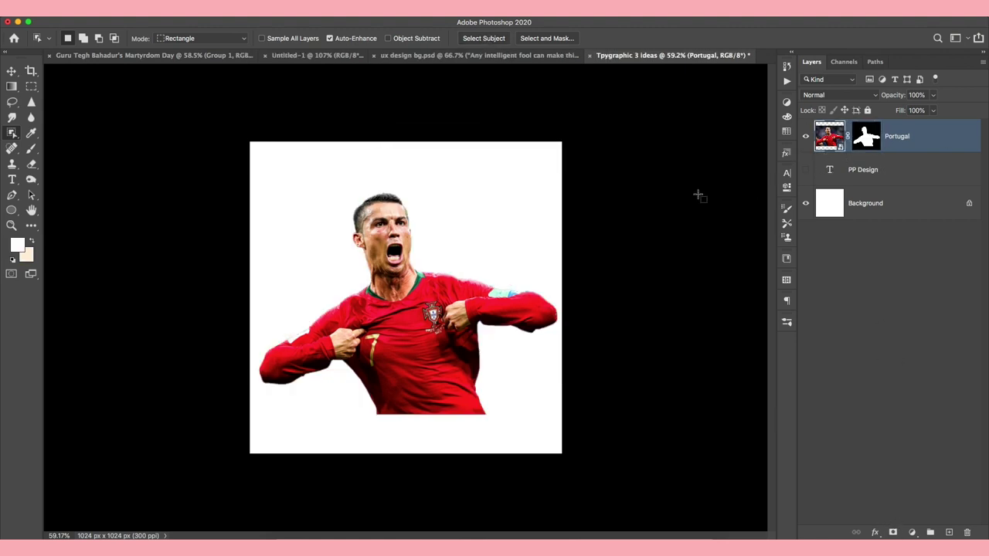
{"action": "key", "text": "ctrl+j"}
{"action": "double_click", "coordinate": [896, 136]}
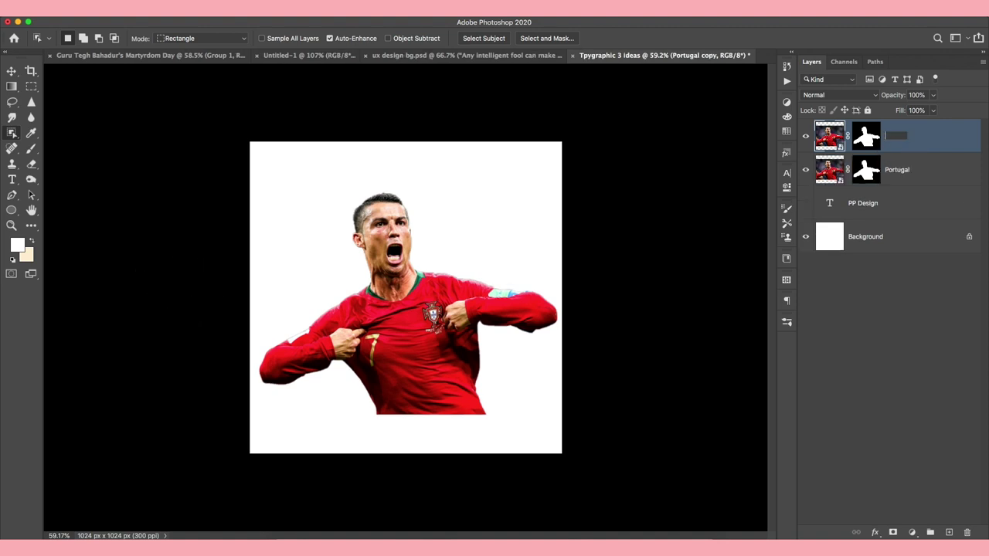
{"action": "type", "text": "crop"}
{"action": "key", "text": "Return"}
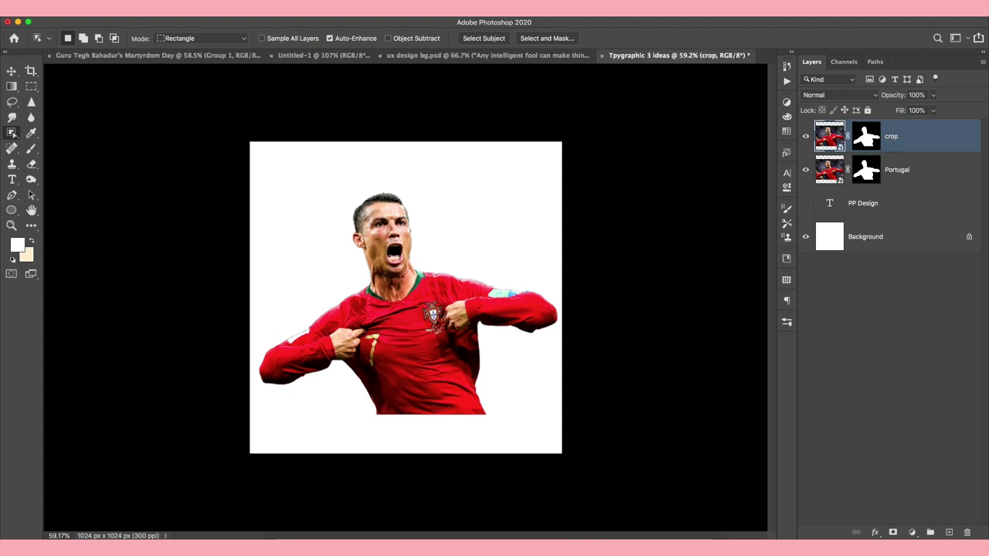
{"action": "left_click", "coordinate": [805, 136]}
{"action": "left_click", "coordinate": [829, 182]}
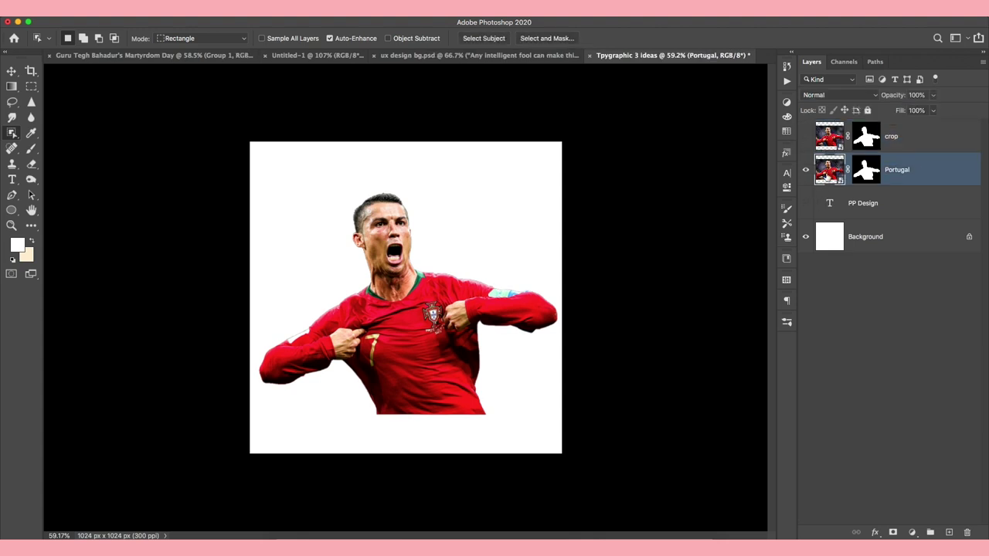
Step: Draw a large circle with the Ellipse tool and fill it pink
{"action": "left_click", "coordinate": [12, 212]}
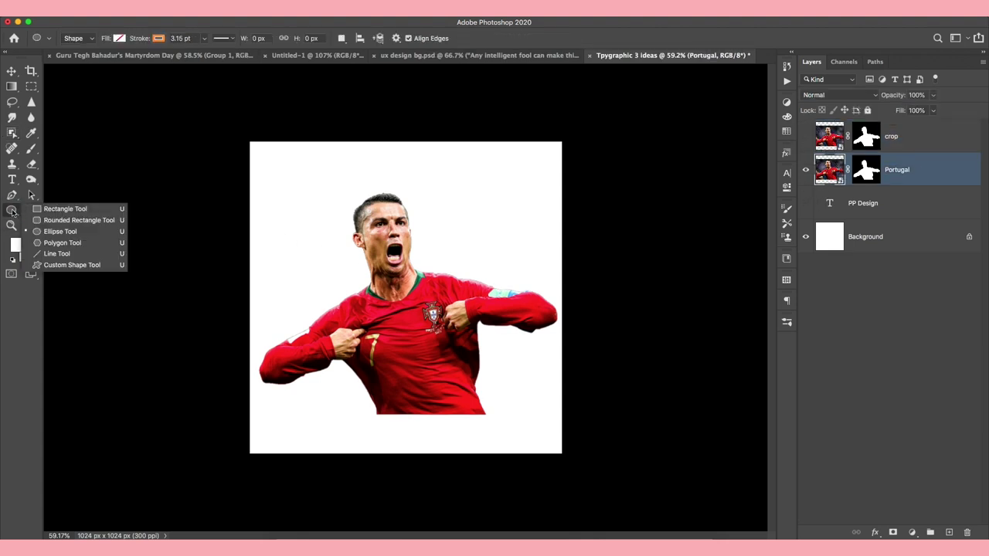
{"action": "left_click", "coordinate": [51, 233]}
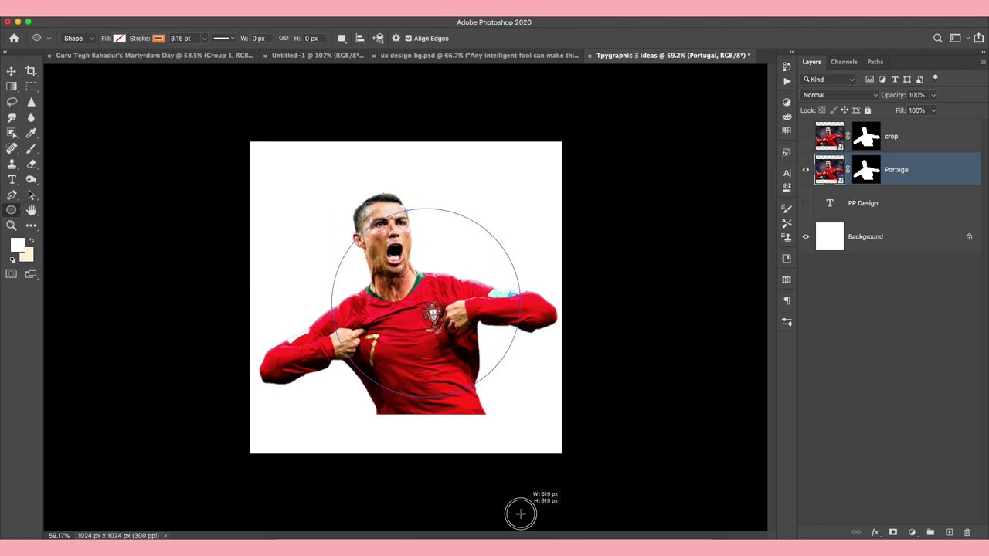
{"action": "left_click_drag", "start_coordinate": [342, 232], "coordinate": [525, 448]}
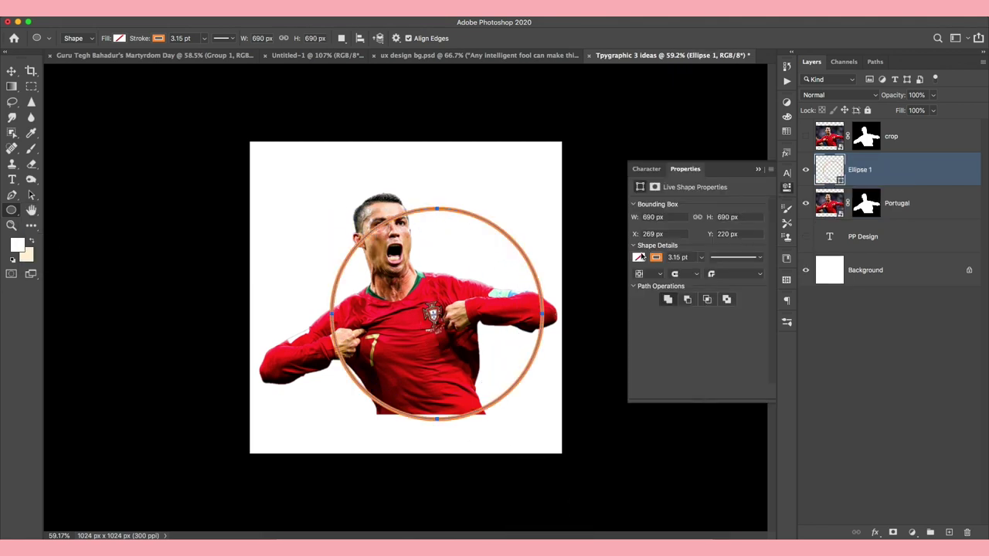
{"action": "left_click", "coordinate": [639, 257]}
{"action": "left_click", "coordinate": [760, 317]}
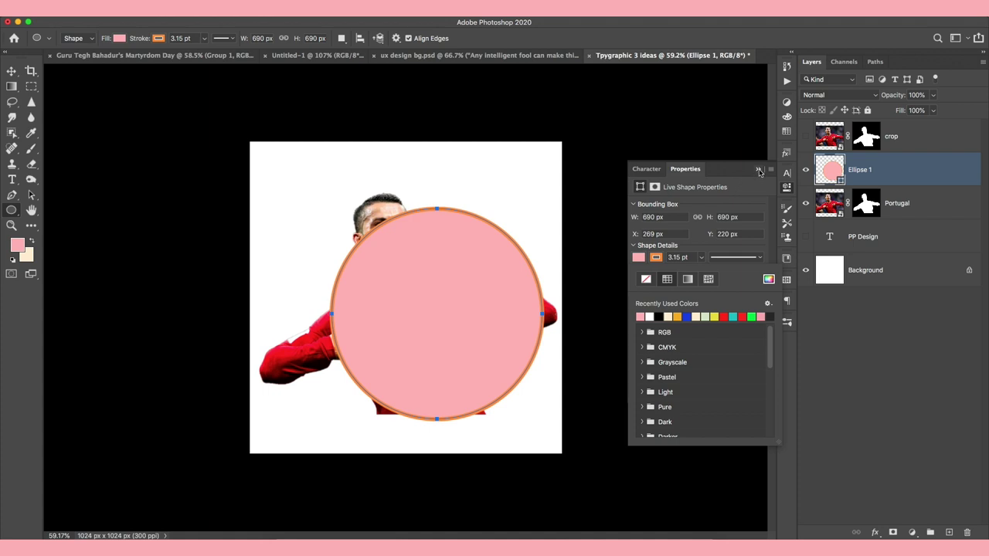
{"action": "left_click", "coordinate": [758, 170]}
Step: Centre the circle, place it below the Portugal layer, and open the Portugal smart object's photo
{"action": "key", "text": "v"}
{"action": "left_click_drag", "start_coordinate": [502, 288], "coordinate": [465, 269]}
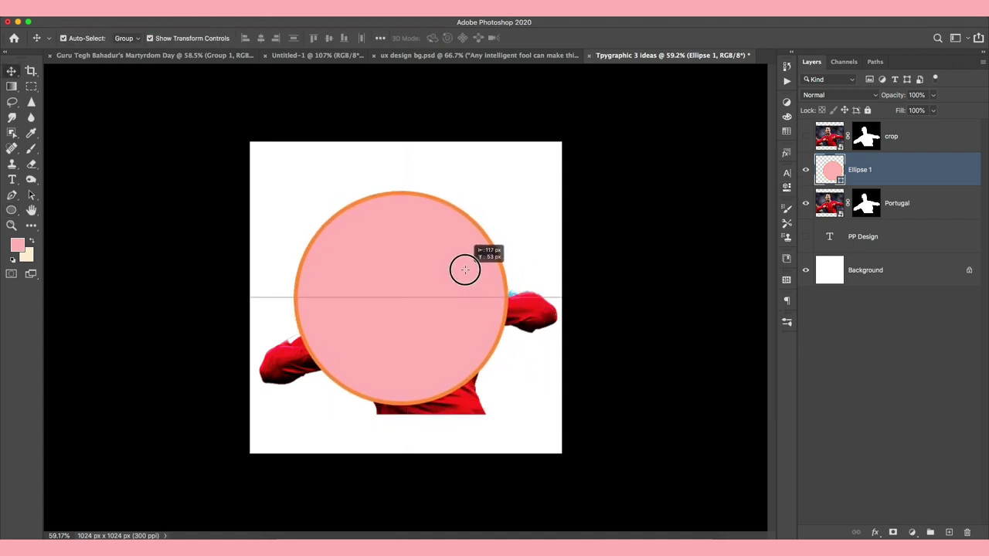
{"action": "left_click_drag", "start_coordinate": [465, 269], "coordinate": [469, 270]}
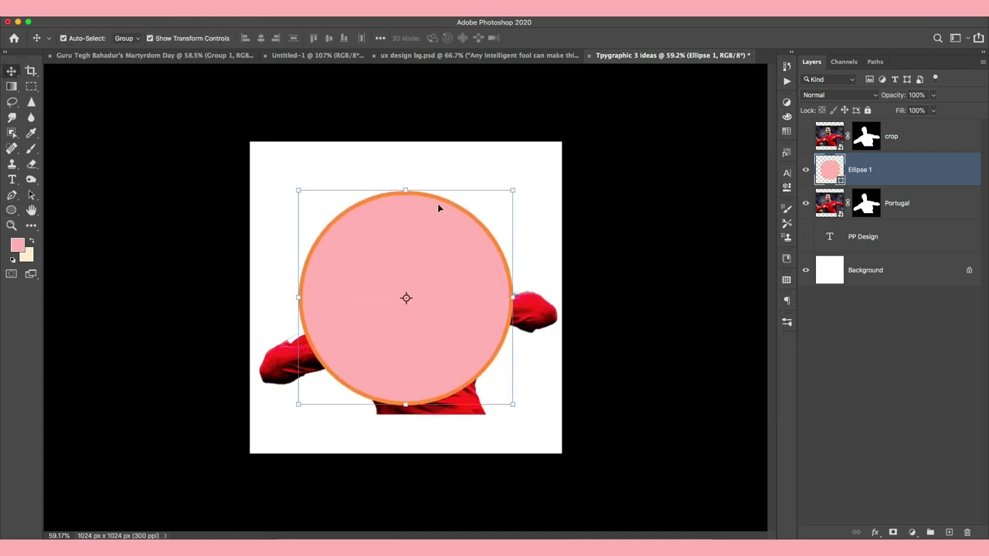
{"action": "left_click_drag", "start_coordinate": [834, 182], "coordinate": [857, 219]}
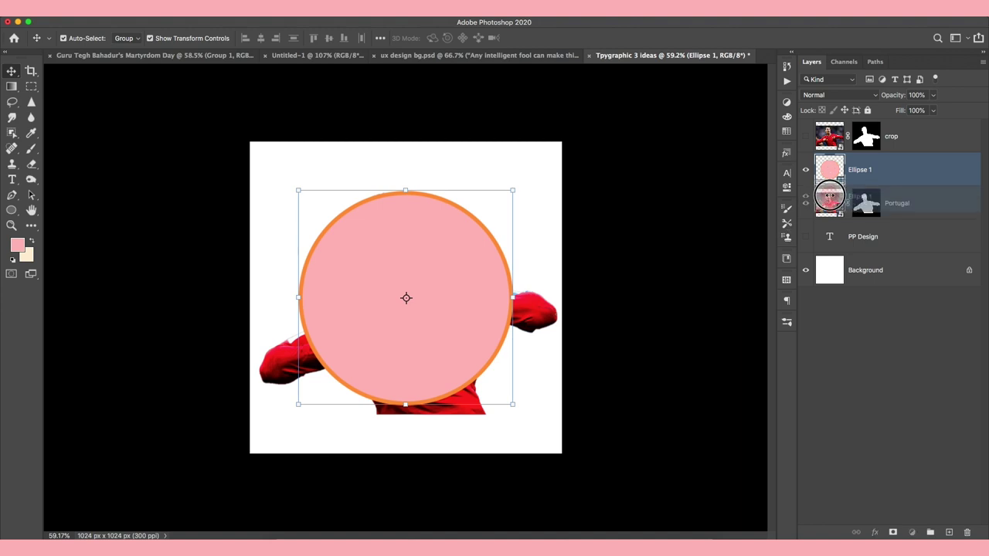
{"action": "double_click", "coordinate": [830, 169]}
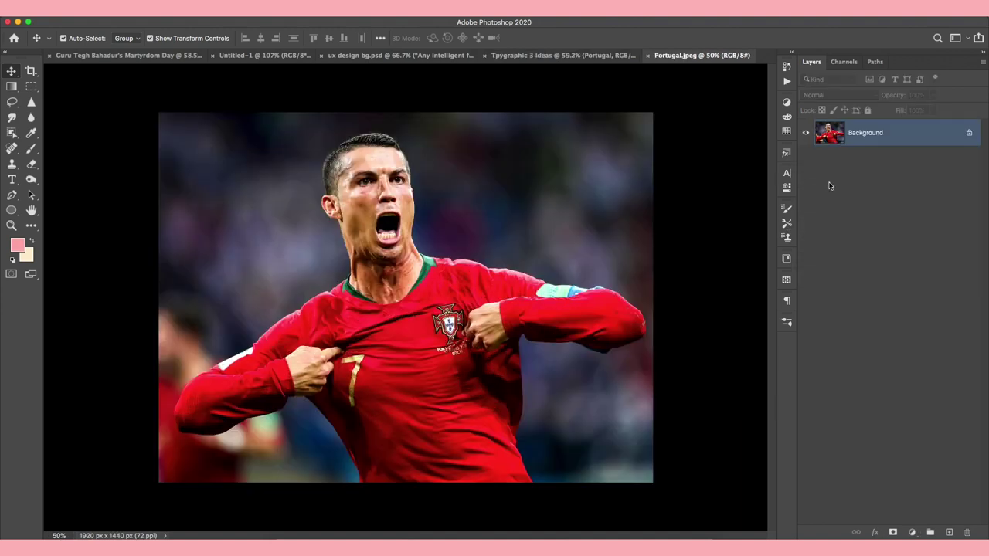
Step: Back in the layout, clip the Portugal photo inside the pink circle
{"action": "left_click", "coordinate": [562, 55]}
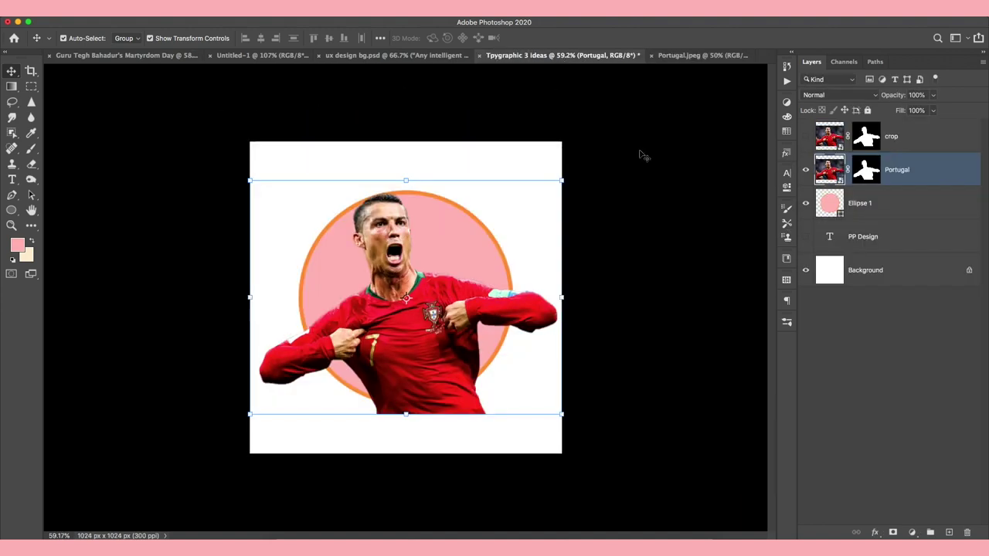
{"action": "left_click", "coordinate": [833, 187], "text": "alt"}
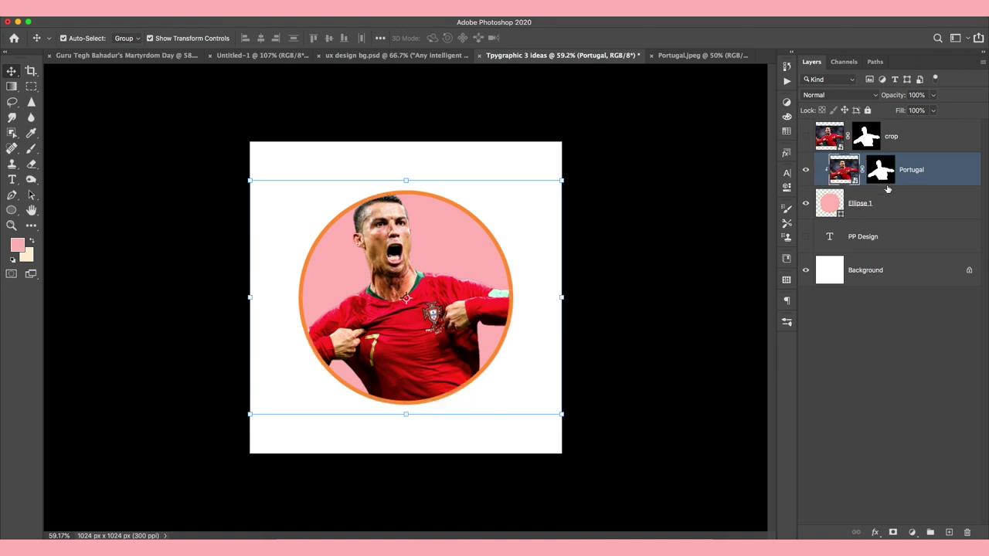
{"action": "right_click", "coordinate": [920, 174]}
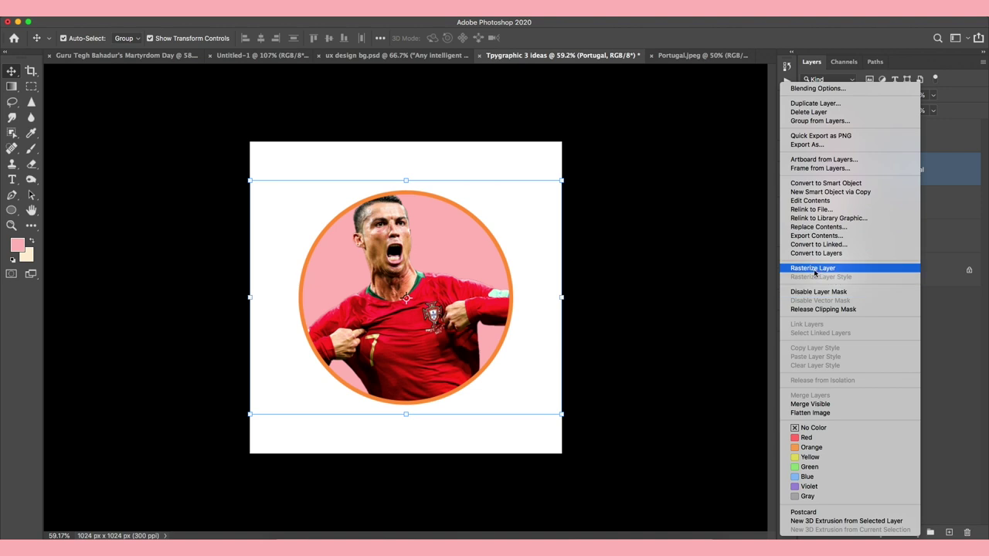
{"action": "left_click", "coordinate": [689, 243]}
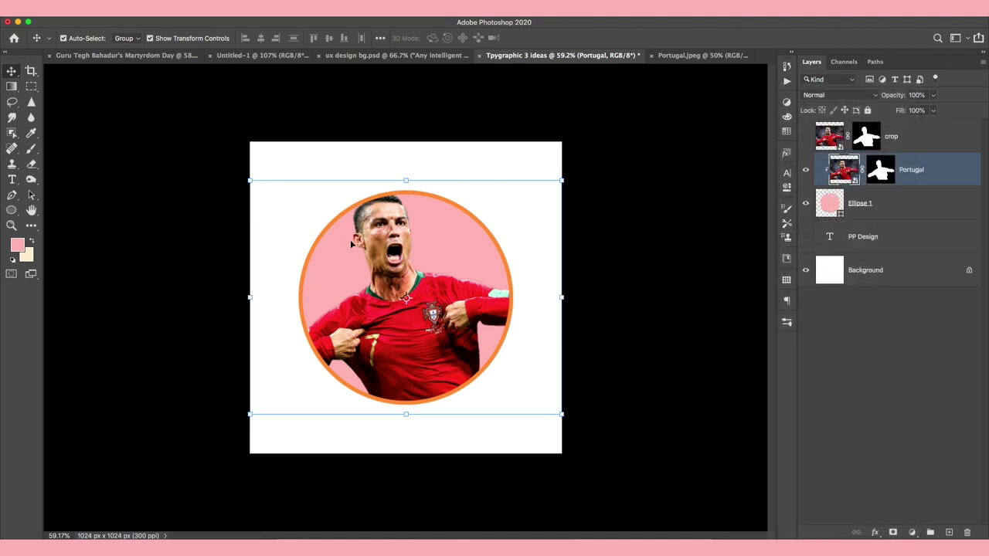
Step: Try shifting the photo within the circle and toggling the crop layer, keeping the clipping mask
{"action": "left_click", "coordinate": [427, 273]}
{"action": "left_click_drag", "start_coordinate": [412, 272], "coordinate": [417, 279]}
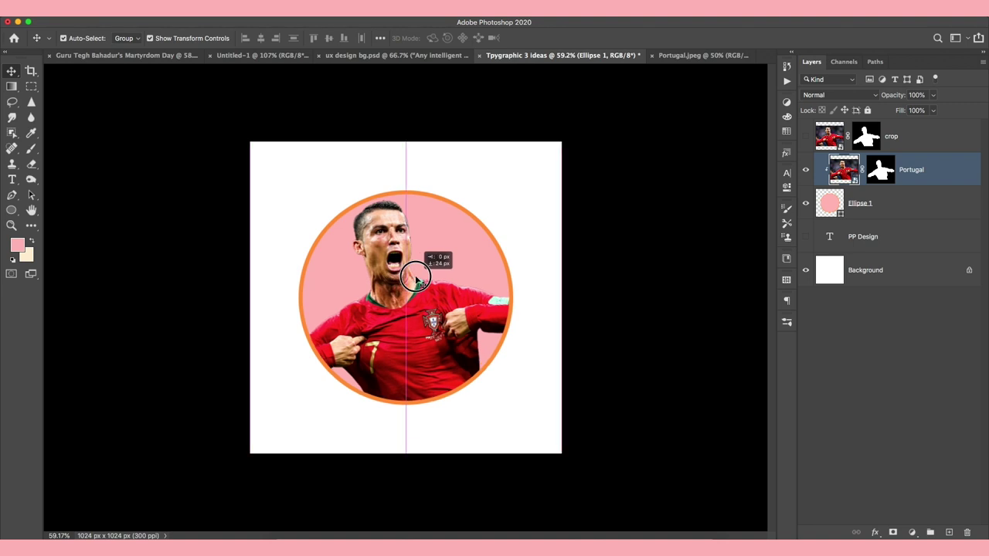
{"action": "left_click", "coordinate": [805, 136]}
{"action": "key", "text": "ctrl+z"}
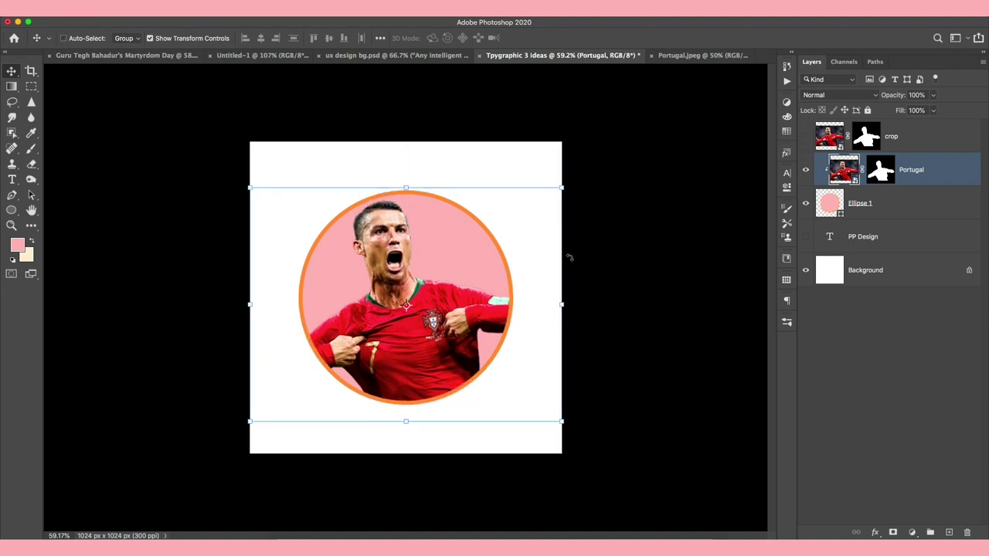
{"action": "key", "text": "ctrl+z"}
{"action": "key", "text": "ctrl+z"}
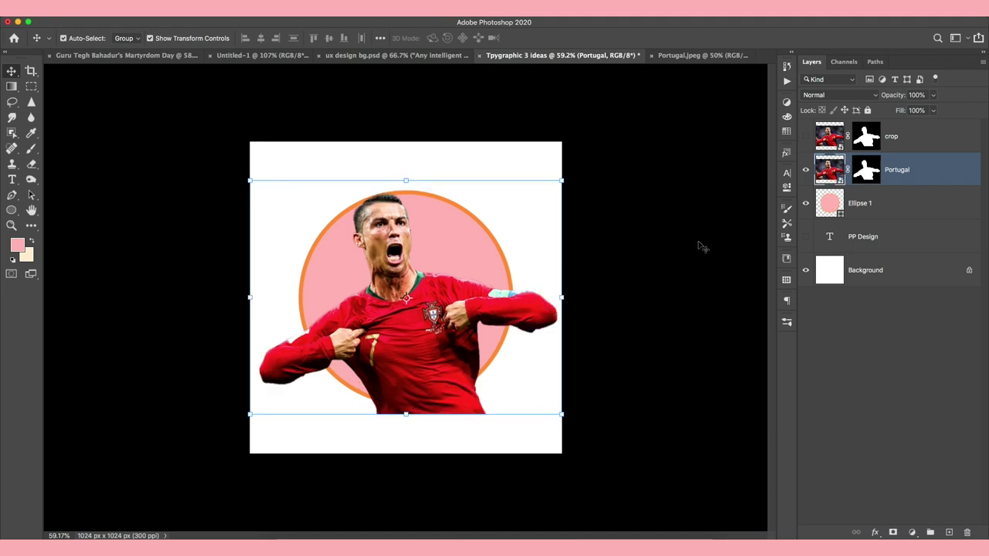
{"action": "key", "text": "ctrl+shift+z"}
Step: Show the crop layer and brush out the arm past the circle's right edge on its mask
{"action": "left_click", "coordinate": [742, 254]}
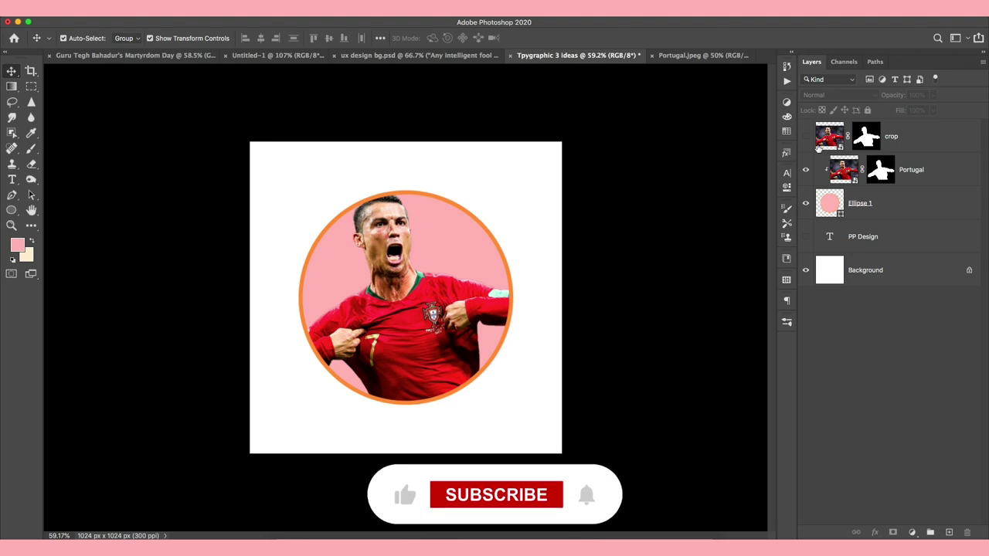
{"action": "left_click", "coordinate": [806, 136]}
{"action": "left_click", "coordinate": [865, 137]}
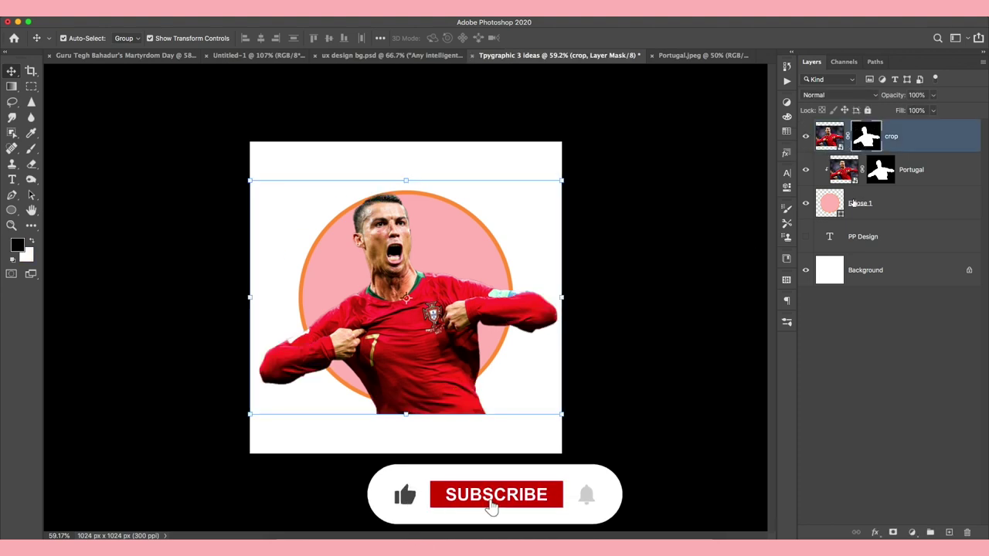
{"action": "key", "text": "b"}
{"action": "mouse_move", "coordinate": [539, 332]}
{"action": "left_mouse_down"}
{"action": "mouse_move", "coordinate": [524, 290]}
{"action": "mouse_move", "coordinate": [530, 327]}
{"action": "mouse_move", "coordinate": [556, 287]}
{"action": "left_mouse_up"}
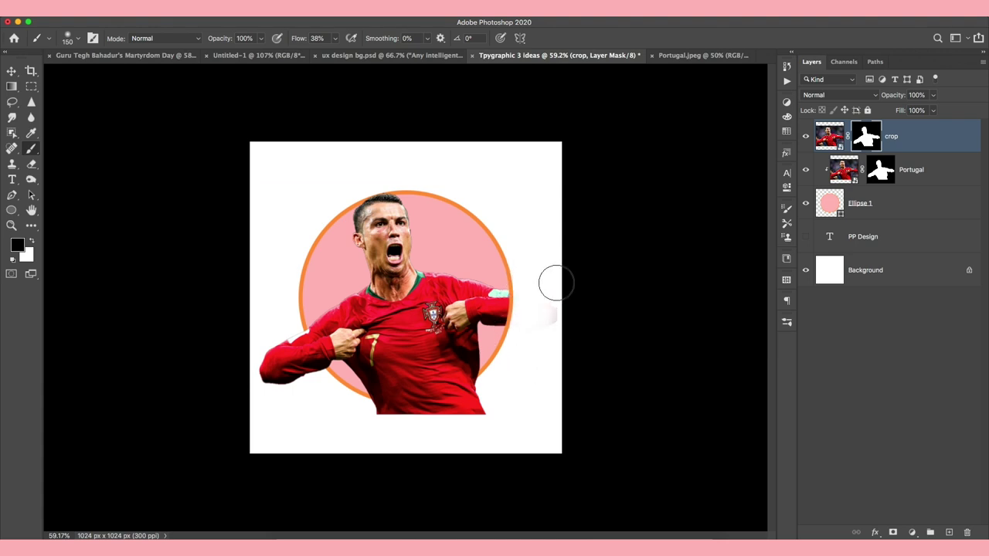
Step: Load the circle outline, invert it, and brush away the jersey below the circle
{"action": "left_click", "coordinate": [829, 207]}
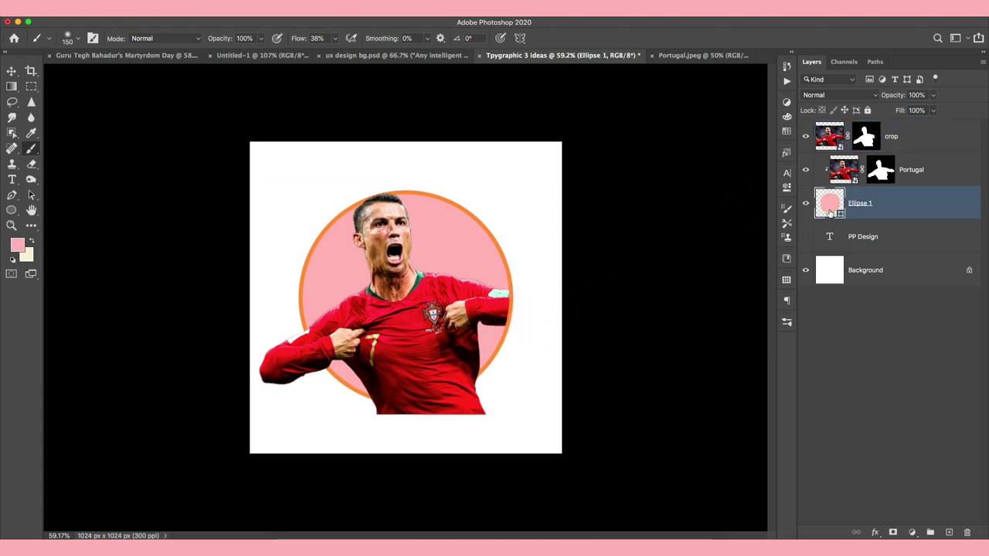
{"action": "left_click", "coordinate": [829, 207], "text": "super"}
{"action": "left_click", "coordinate": [865, 138]}
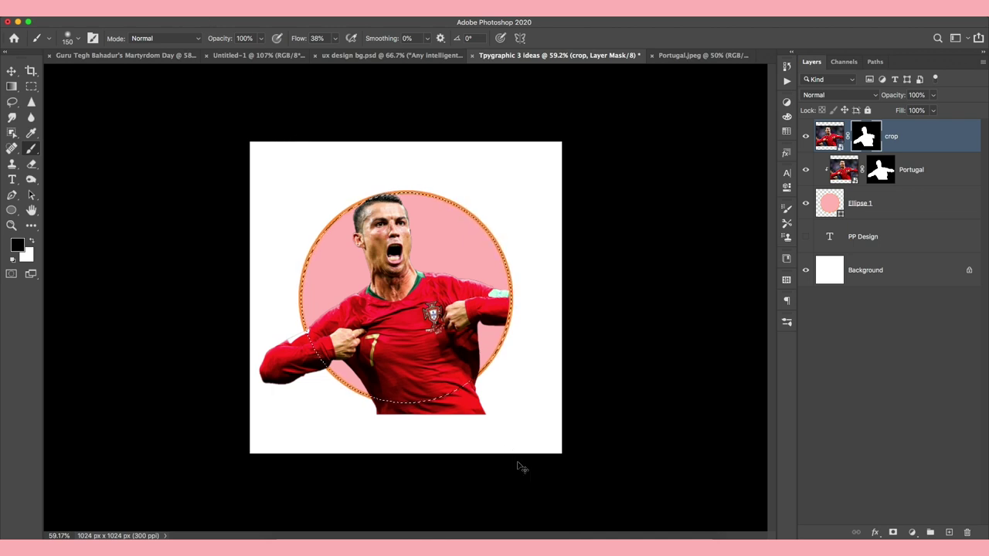
{"action": "key", "text": "ctrl+shift+i"}
{"action": "mouse_move", "coordinate": [497, 393]}
{"action": "left_mouse_down"}
{"action": "mouse_move", "coordinate": [408, 424]}
{"action": "mouse_move", "coordinate": [470, 402]}
{"action": "mouse_move", "coordinate": [408, 423]}
{"action": "mouse_move", "coordinate": [439, 436]}
{"action": "left_mouse_up"}
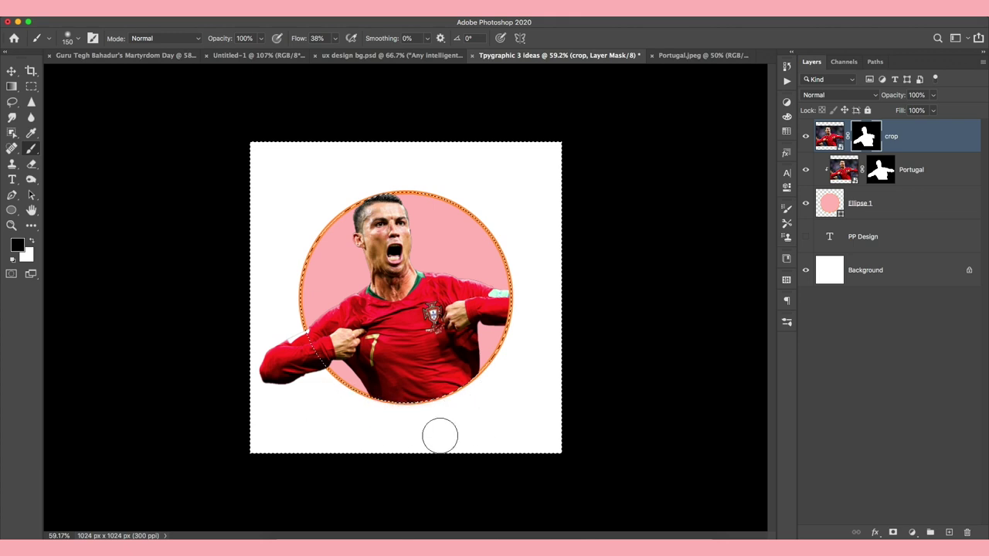
{"action": "left_click", "coordinate": [9, 71]}
{"action": "key", "text": "ctrl+d"}
{"action": "left_click", "coordinate": [704, 315]}
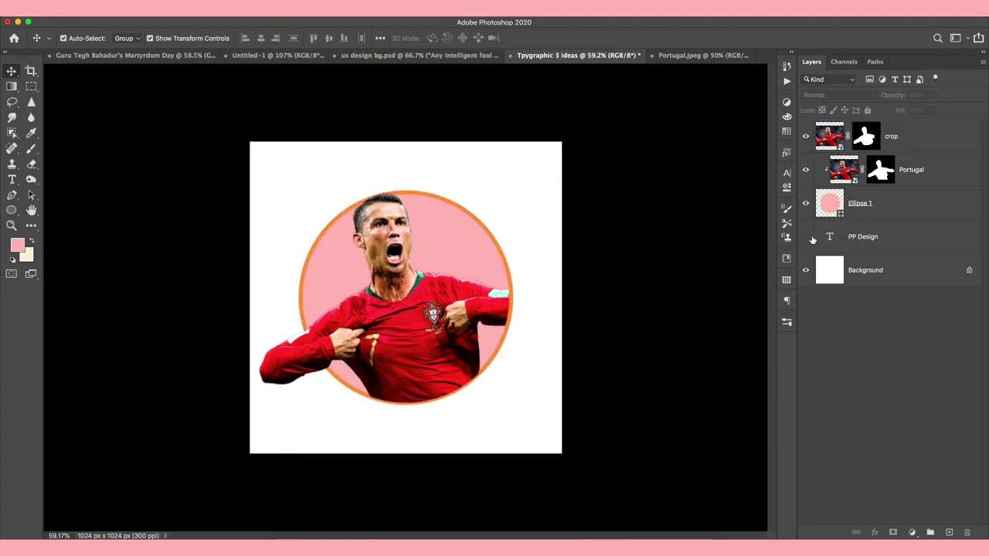
Step: Bring the PP Design text to the top of the stack and retype it as CR7
{"action": "left_click", "coordinate": [888, 238]}
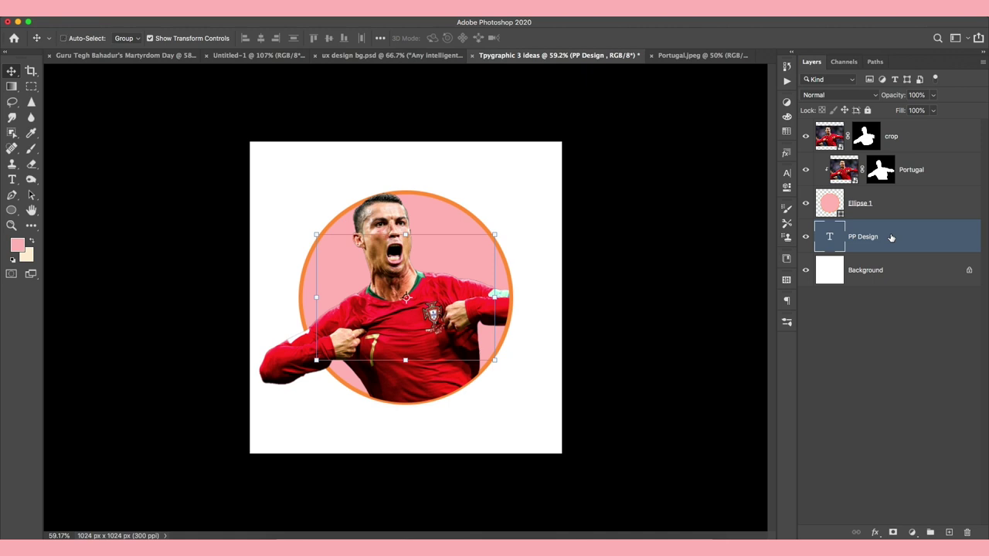
{"action": "key", "text": "ctrl+shift+bracketright"}
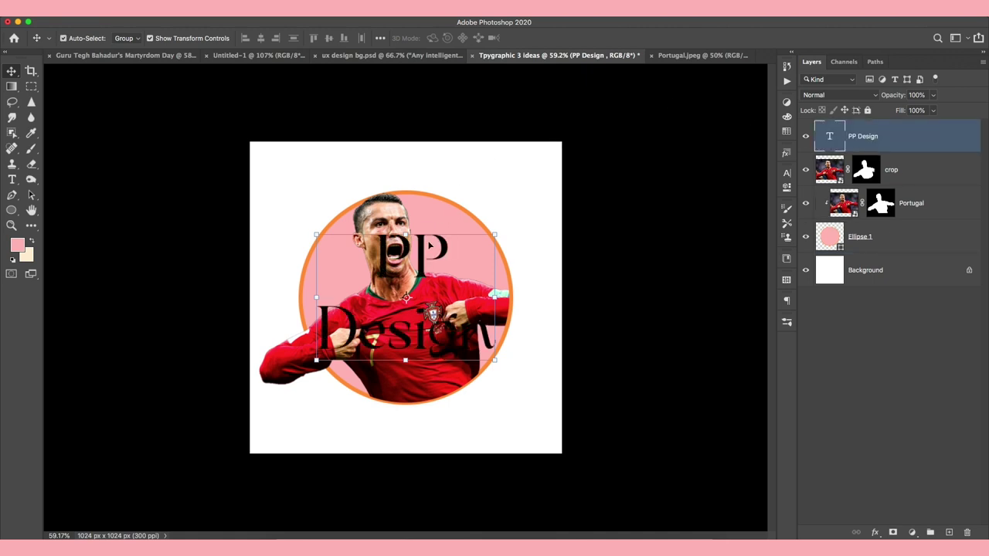
{"action": "double_click", "coordinate": [429, 245]}
{"action": "key", "text": "BackSpace"}
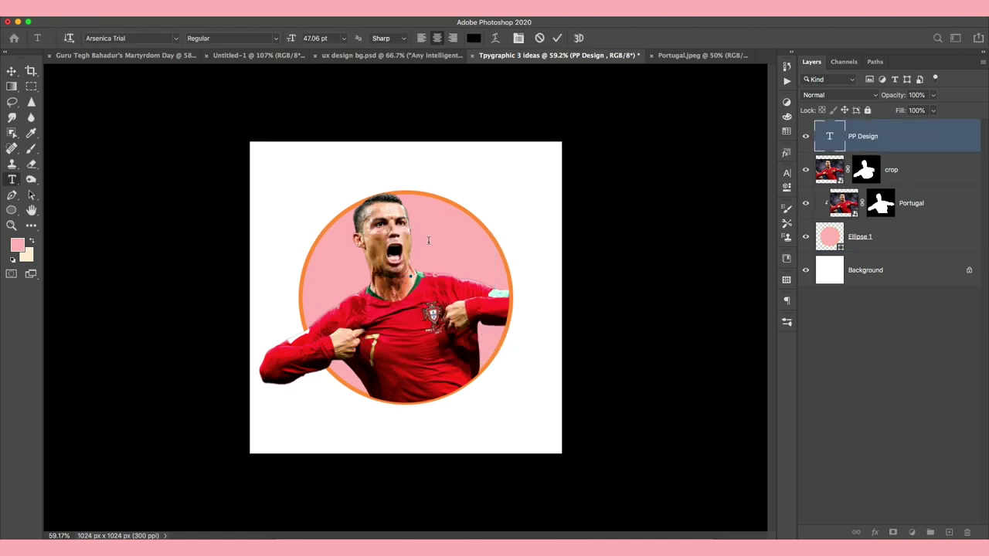
{"action": "type", "text": "CR7"}
{"action": "key", "text": "BackSpace"}
{"action": "type", "text": "&"}
{"action": "key", "text": "BackSpace"}
{"action": "type", "text": "Ø"}
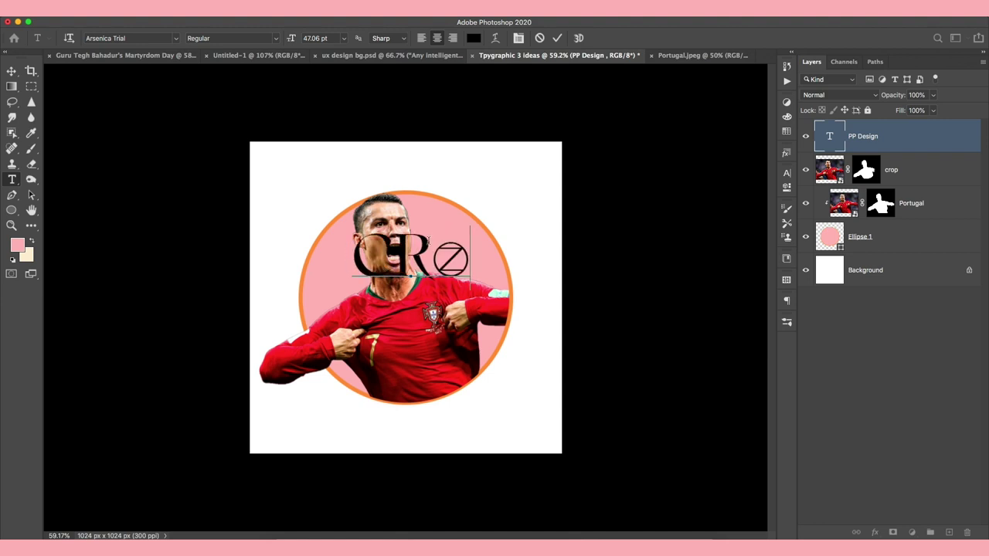
Step: Set the 7 in Gotham Black and move the CR7 text to the canvas bottom
{"action": "key", "text": "shift+Left"}
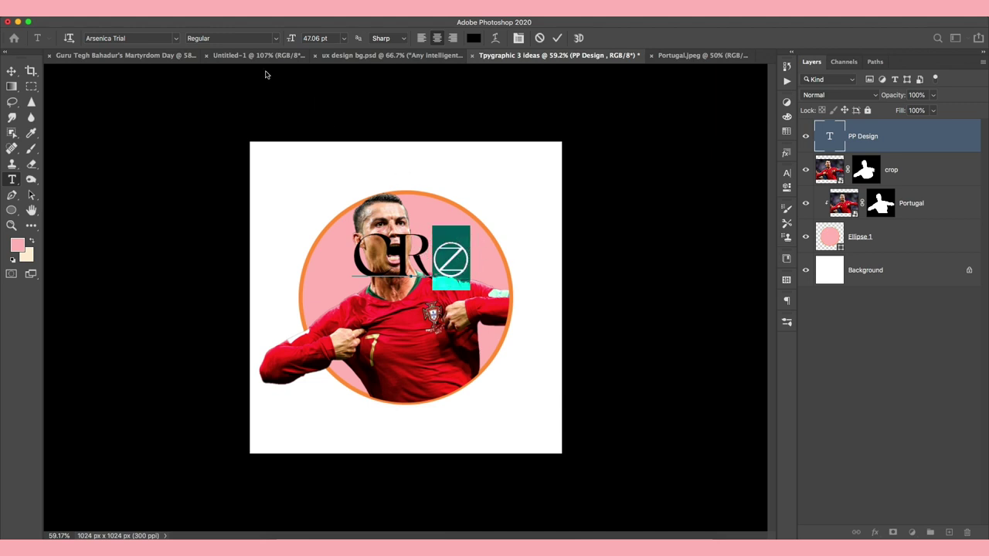
{"action": "left_click", "coordinate": [177, 39]}
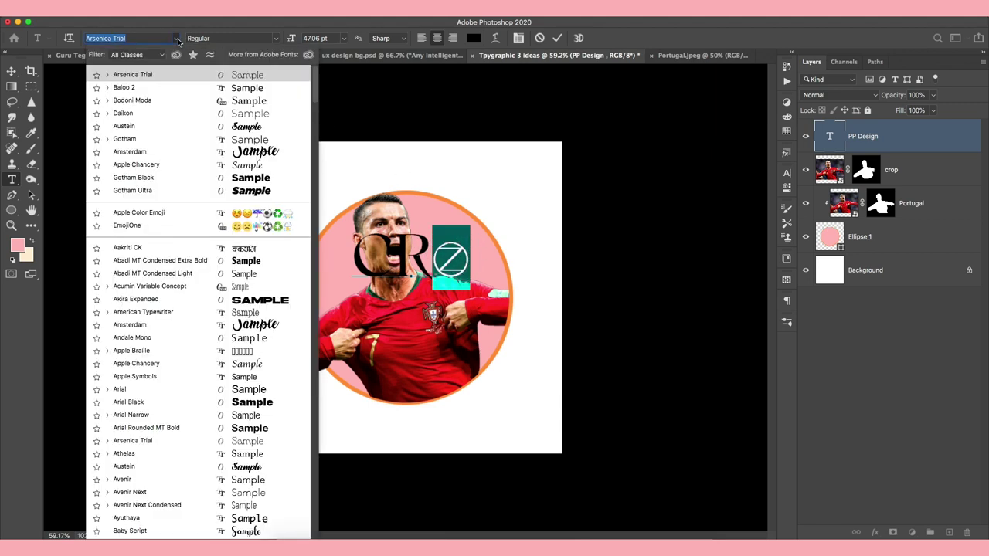
{"action": "left_click", "coordinate": [200, 180]}
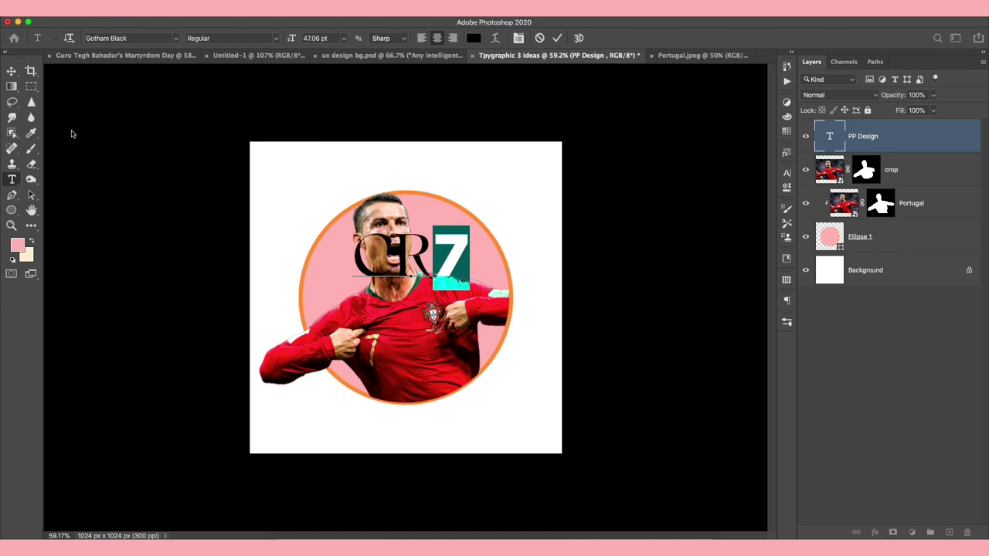
{"action": "left_click", "coordinate": [12, 71]}
{"action": "left_click_drag", "start_coordinate": [436, 259], "coordinate": [448, 436]}
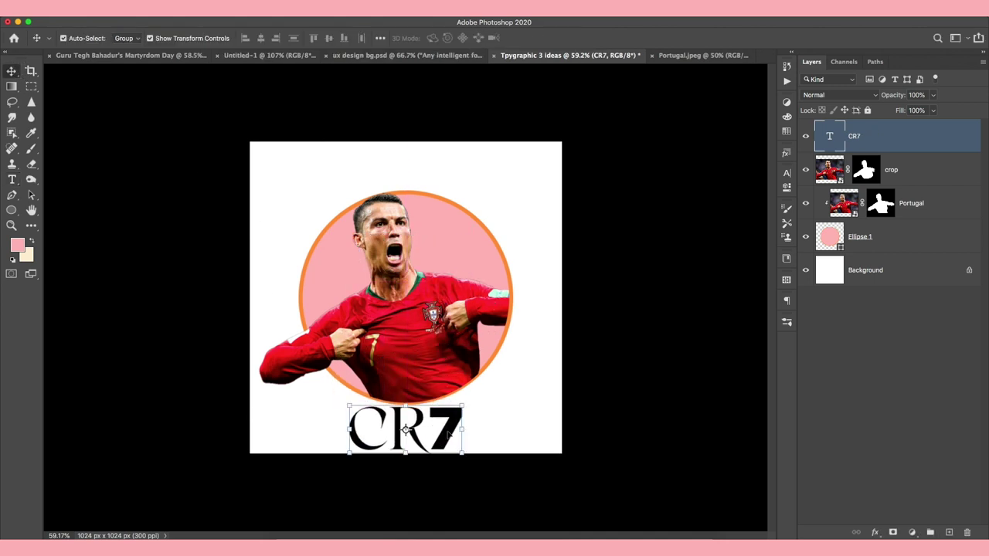
Step: Raise the circle, crop and Portugal layers together, then lift the CR7 text slightly beneath them
{"action": "left_click", "coordinate": [923, 203], "text": "shift"}
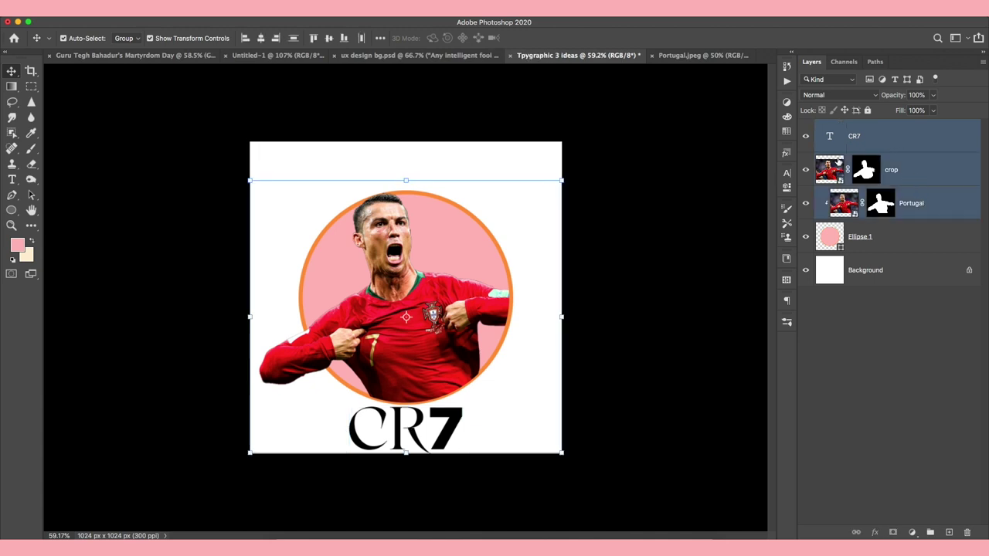
{"action": "left_click_drag", "start_coordinate": [483, 264], "coordinate": [485, 250]}
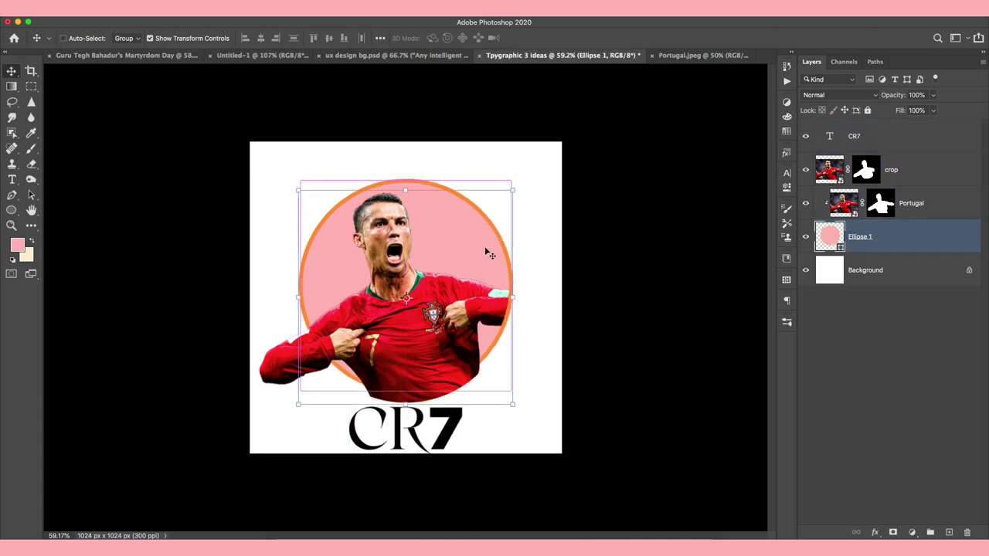
{"action": "left_click", "coordinate": [912, 169], "text": "shift"}
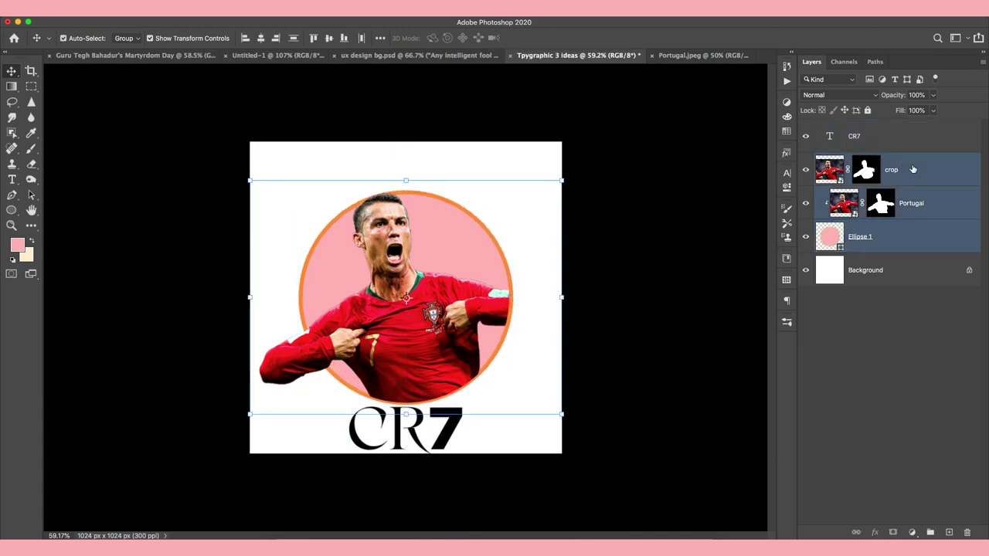
{"action": "left_click_drag", "start_coordinate": [462, 294], "coordinate": [458, 266]}
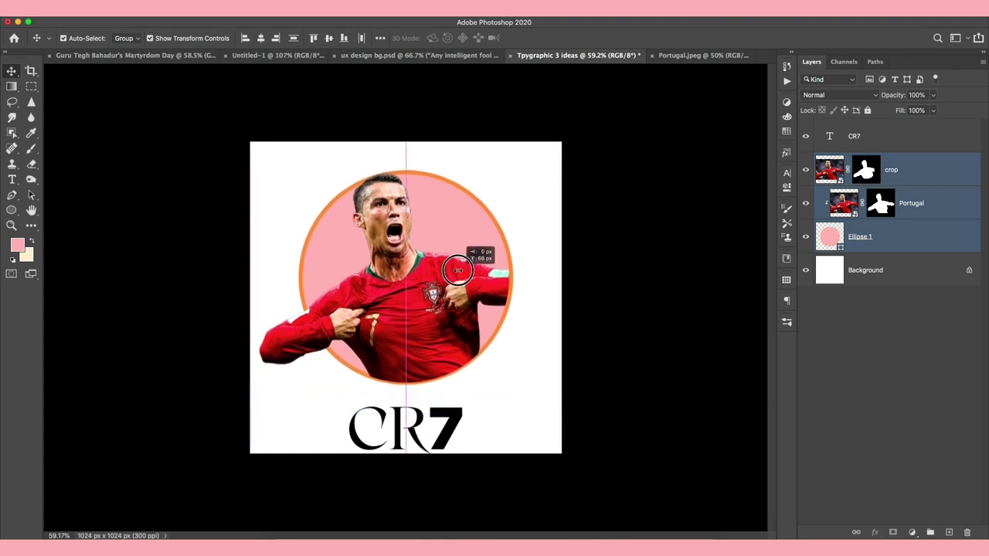
{"action": "left_click_drag", "start_coordinate": [458, 266], "coordinate": [464, 272]}
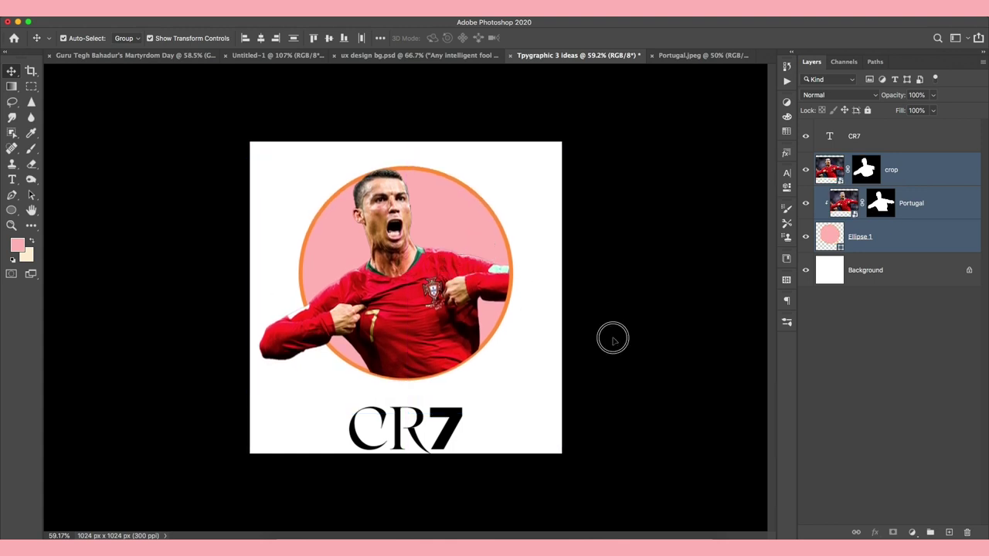
{"action": "left_click", "coordinate": [414, 427]}
{"action": "left_click_drag", "start_coordinate": [435, 427], "coordinate": [447, 409]}
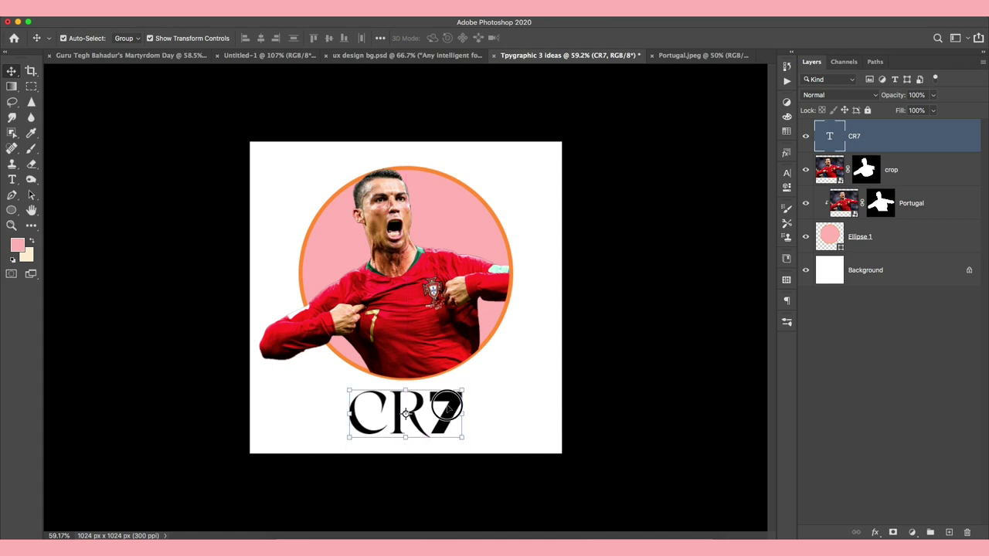
Step: Select the 7 in CR7 and colour it red (#e6000b), leaving CR black
{"action": "double_click", "coordinate": [447, 405]}
{"action": "left_click", "coordinate": [447, 403]}
{"action": "double_click", "coordinate": [447, 403]}
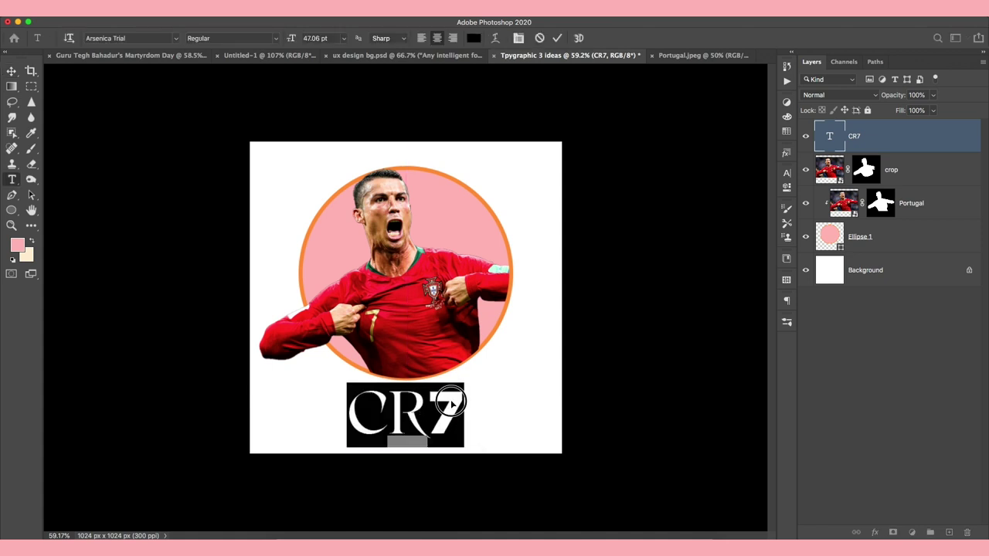
{"action": "left_click", "coordinate": [447, 400]}
{"action": "left_click_drag", "start_coordinate": [447, 400], "coordinate": [465, 405]}
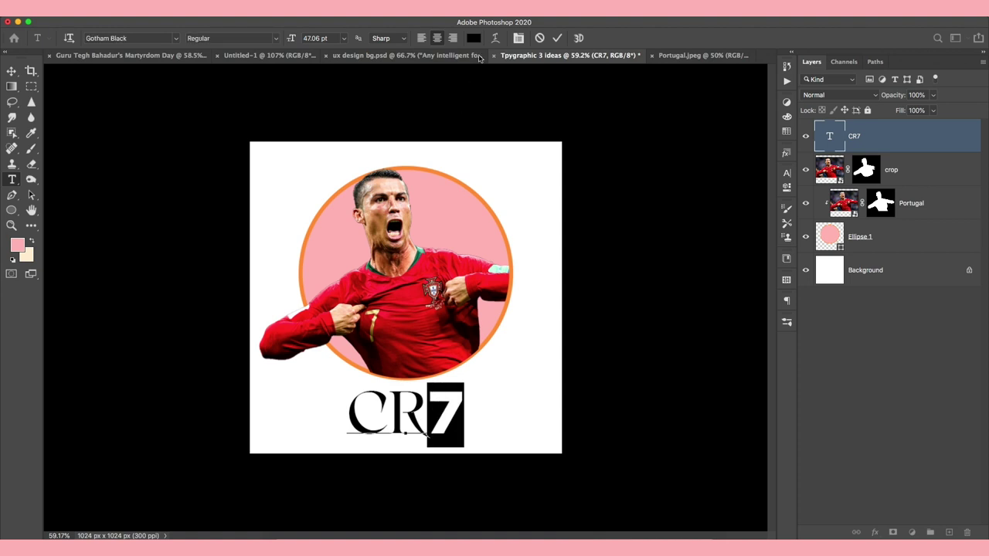
{"action": "left_click", "coordinate": [475, 38]}
{"action": "left_click", "coordinate": [437, 255]}
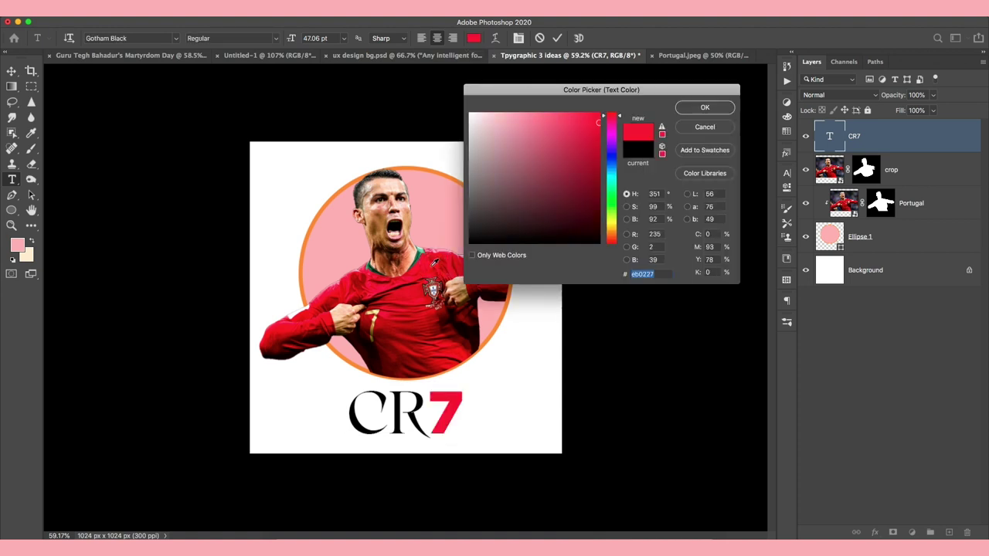
{"action": "left_click", "coordinate": [705, 107]}
{"action": "left_click", "coordinate": [12, 71]}
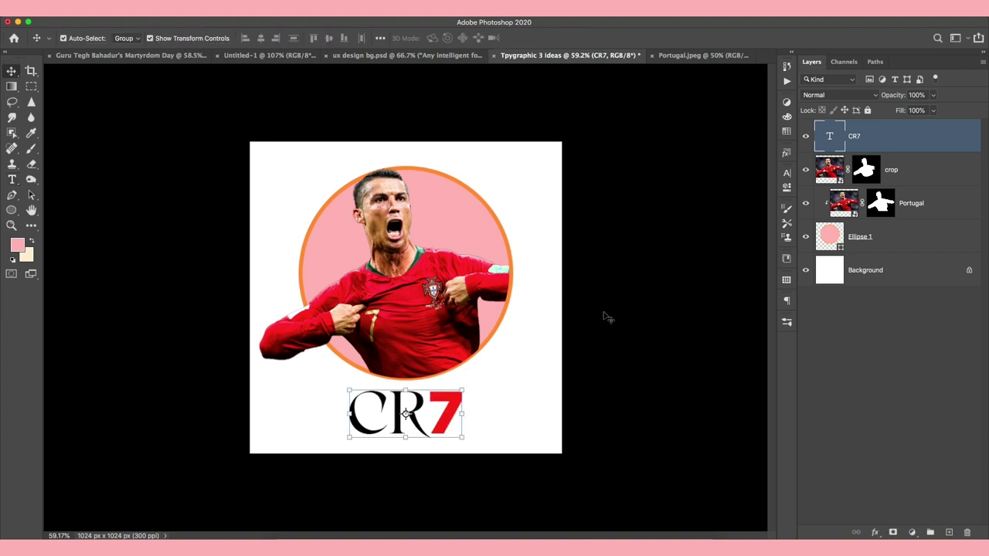
{"action": "left_click", "coordinate": [583, 390]}
{"action": "left_click", "coordinate": [827, 240]}
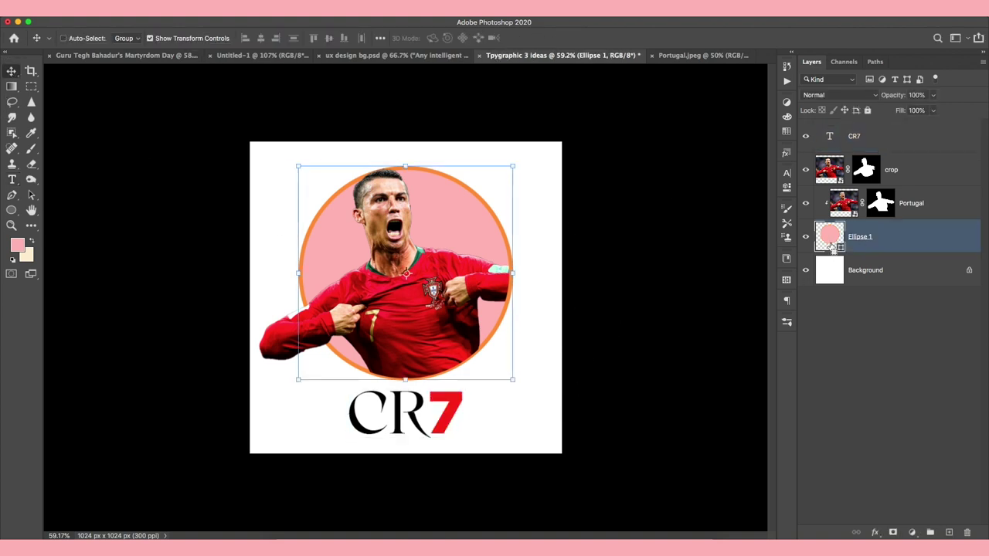
Step: Duplicate the pink circle, bring the copy to the top, and shrink it to the lower left
{"action": "key", "text": "ctrl+j"}
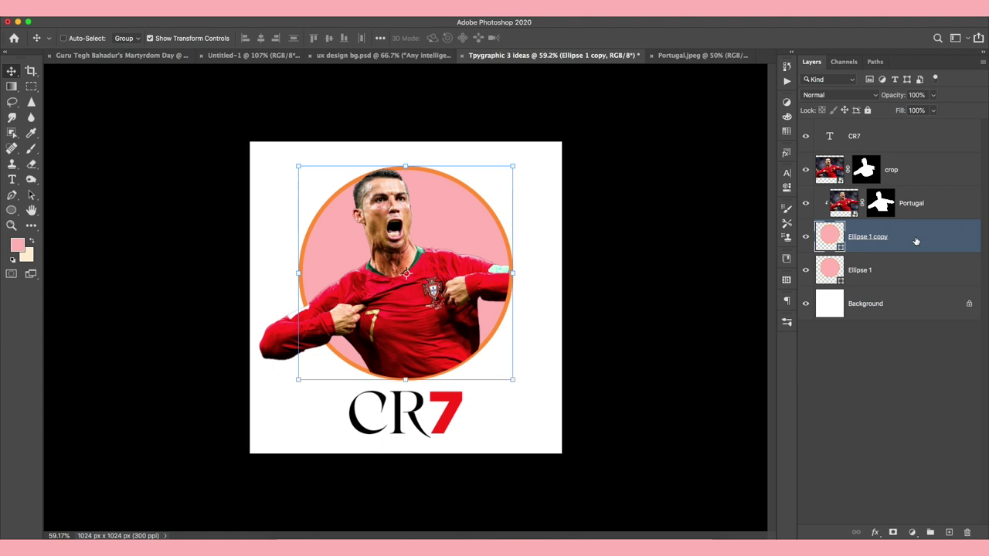
{"action": "key", "text": "ctrl+shift+bracketright"}
{"action": "mouse_move", "coordinate": [513, 165]}
{"action": "left_mouse_down"}
{"action": "mouse_move", "coordinate": [391, 371]}
{"action": "mouse_move", "coordinate": [312, 372]}
{"action": "mouse_move", "coordinate": [288, 427]}
{"action": "left_mouse_up"}
{"action": "left_click", "coordinate": [593, 40]}
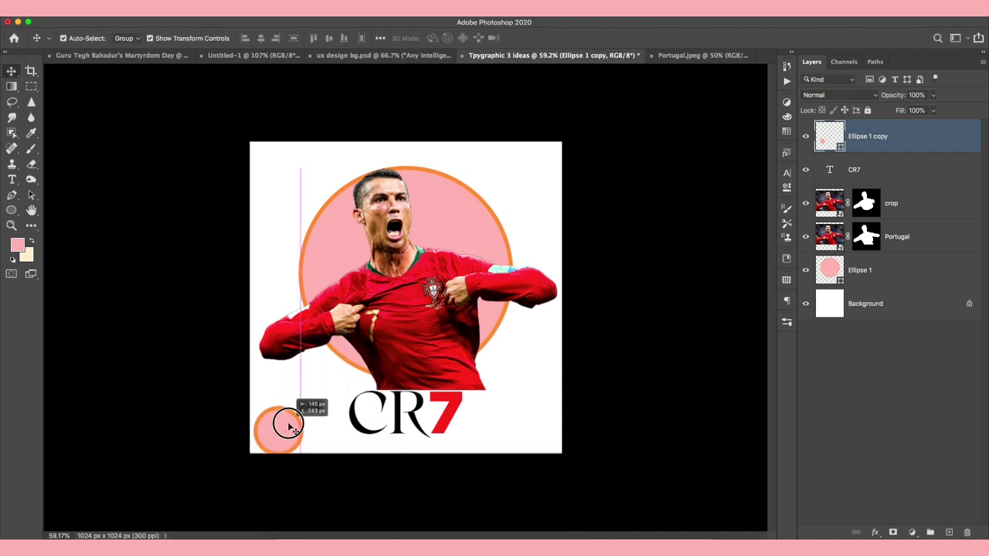
{"action": "key", "text": "ctrl+t"}
{"action": "left_click_drag", "start_coordinate": [302, 405], "coordinate": [316, 393]}
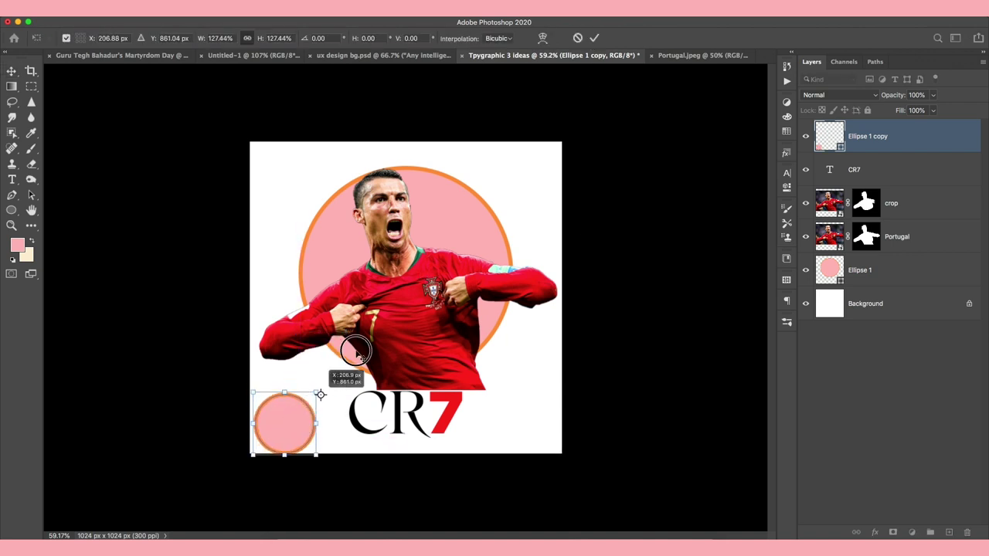
{"action": "left_click", "coordinate": [594, 38]}
Step: Copy the small circle to the top-right and enlarge it, partly off the corner
{"action": "left_click_drag", "start_coordinate": [304, 424], "coordinate": [551, 182]}
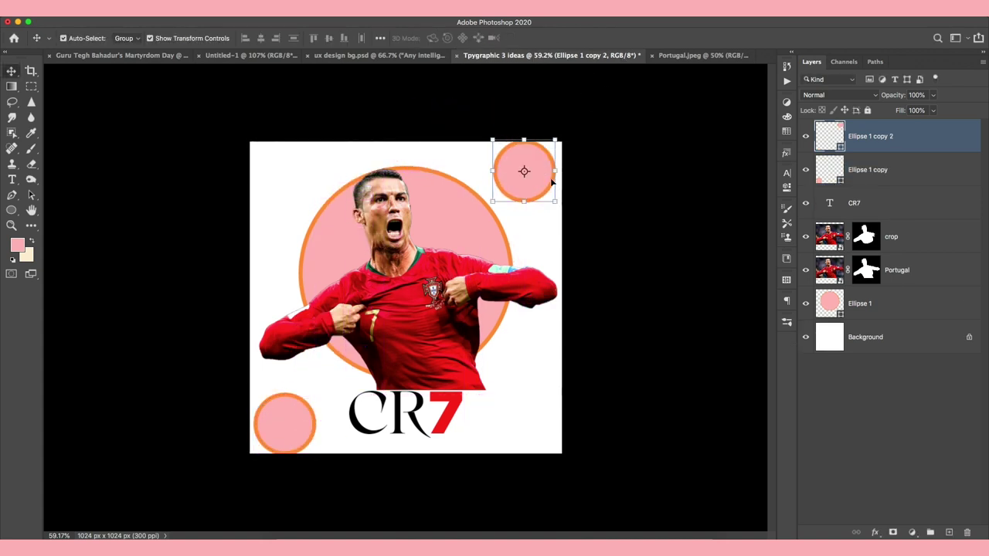
{"action": "key", "text": "ctrl+t"}
{"action": "mouse_move", "coordinate": [554, 170]}
{"action": "left_mouse_down"}
{"action": "mouse_move", "coordinate": [597, 155]}
{"action": "mouse_move", "coordinate": [678, 77]}
{"action": "left_mouse_up"}
{"action": "left_click", "coordinate": [594, 37]}
{"action": "mouse_move", "coordinate": [537, 163]}
{"action": "left_mouse_down"}
{"action": "mouse_move", "coordinate": [531, 193]}
{"action": "mouse_move", "coordinate": [252, 166]}
{"action": "mouse_move", "coordinate": [435, 320]}
{"action": "mouse_move", "coordinate": [530, 470]}
{"action": "mouse_move", "coordinate": [541, 236]}
{"action": "mouse_move", "coordinate": [539, 178]}
{"action": "mouse_move", "coordinate": [532, 178]}
{"action": "left_mouse_up"}
{"action": "left_click", "coordinate": [635, 422]}
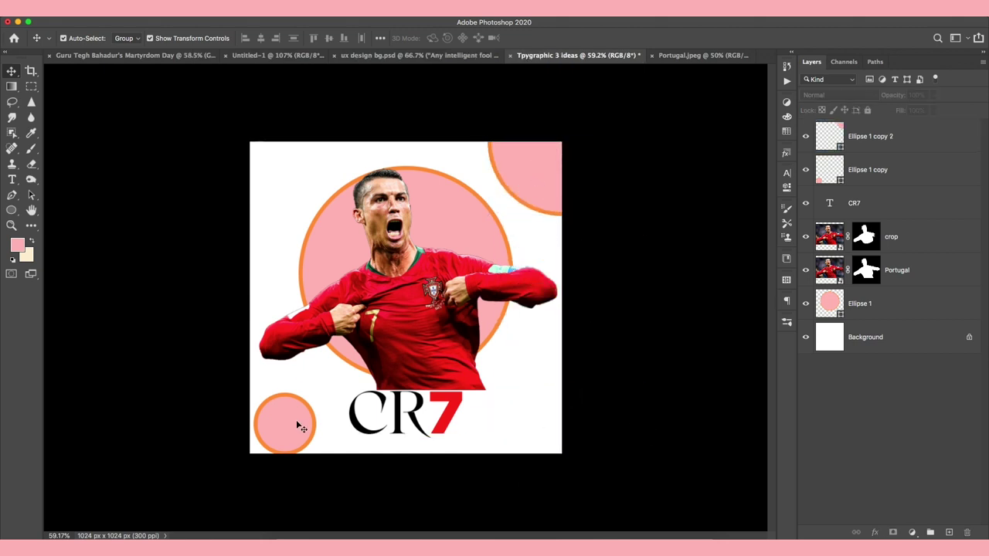
Step: Shrink the bottom-left circle slightly beside CR7 and re-clip Portugal to the main circle
{"action": "left_click", "coordinate": [301, 427]}
{"action": "key", "text": "ctrl+t"}
{"action": "left_click_drag", "start_coordinate": [318, 387], "coordinate": [298, 417]}
{"action": "key", "text": "Return"}
{"action": "left_click", "coordinate": [593, 39]}
{"action": "left_click", "coordinate": [653, 332]}
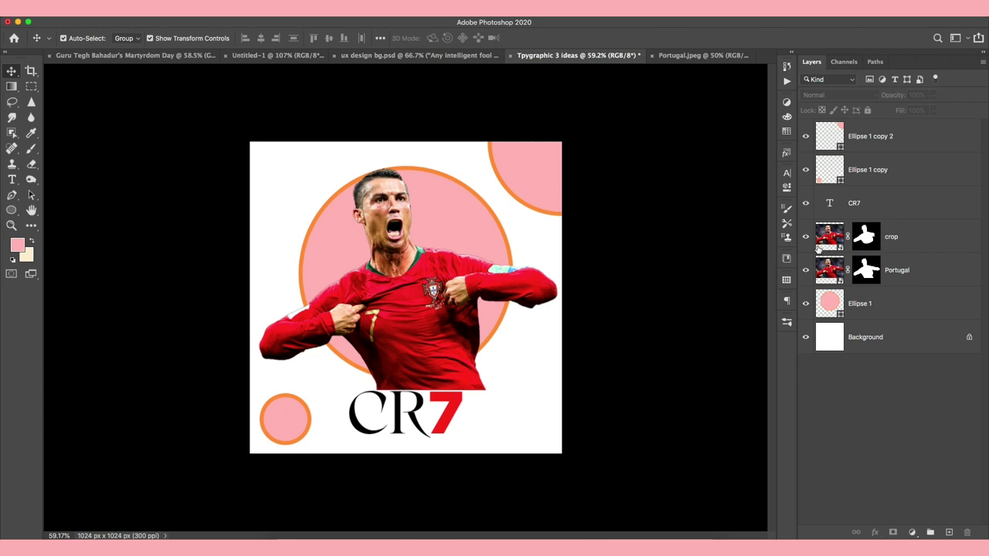
{"action": "left_click", "coordinate": [827, 284]}
{"action": "left_click", "coordinate": [828, 287], "text": "alt"}
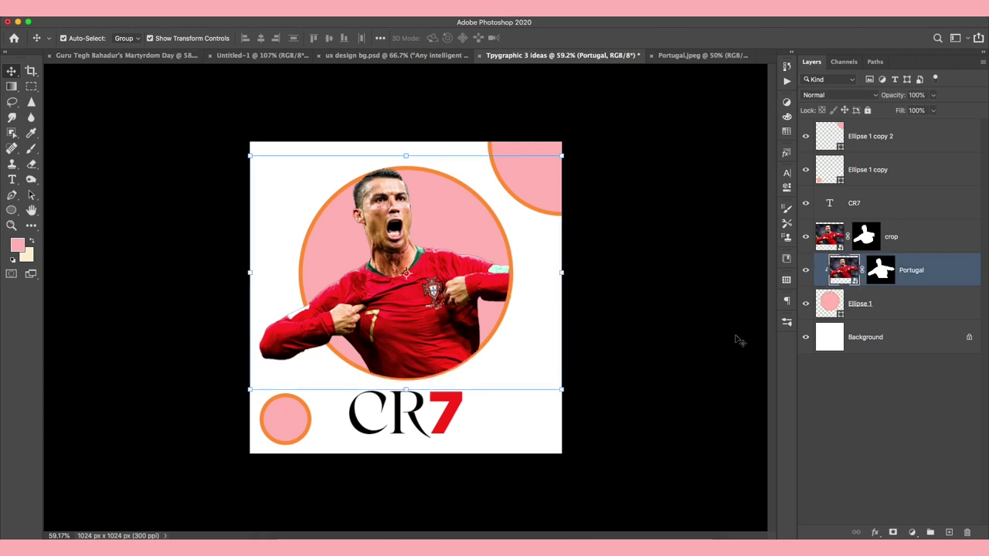
Step: Select the crop and Portugal layers together and raise them about 39 px
{"action": "left_click", "coordinate": [628, 264]}
{"action": "left_click", "coordinate": [388, 224]}
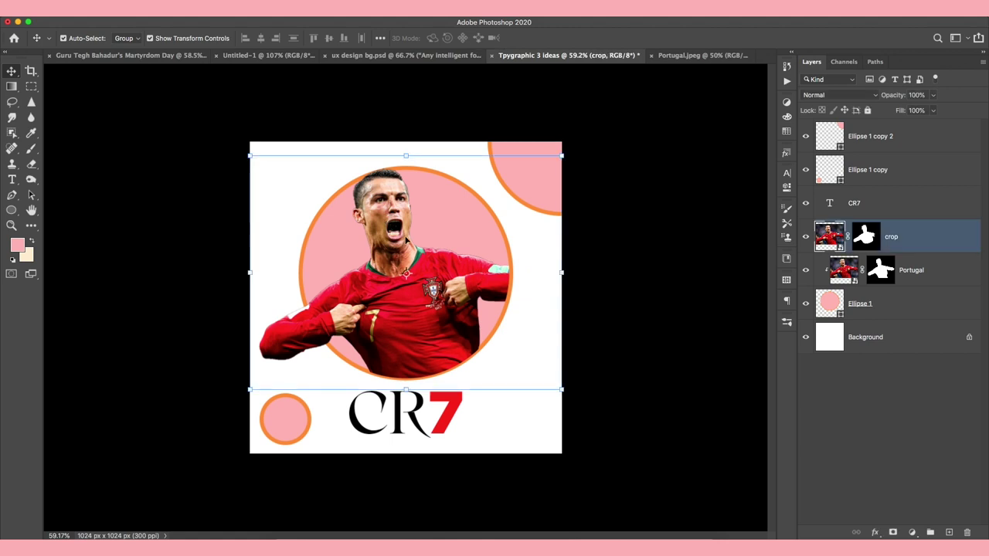
{"action": "left_click", "coordinate": [848, 270], "text": "shift"}
{"action": "left_click_drag", "start_coordinate": [436, 276], "coordinate": [432, 258]}
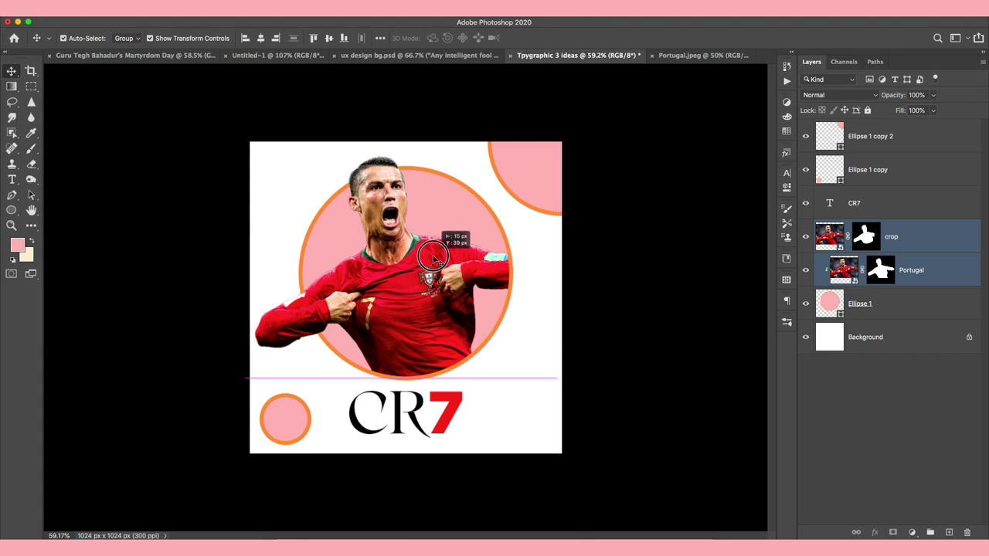
{"action": "left_click", "coordinate": [657, 270]}
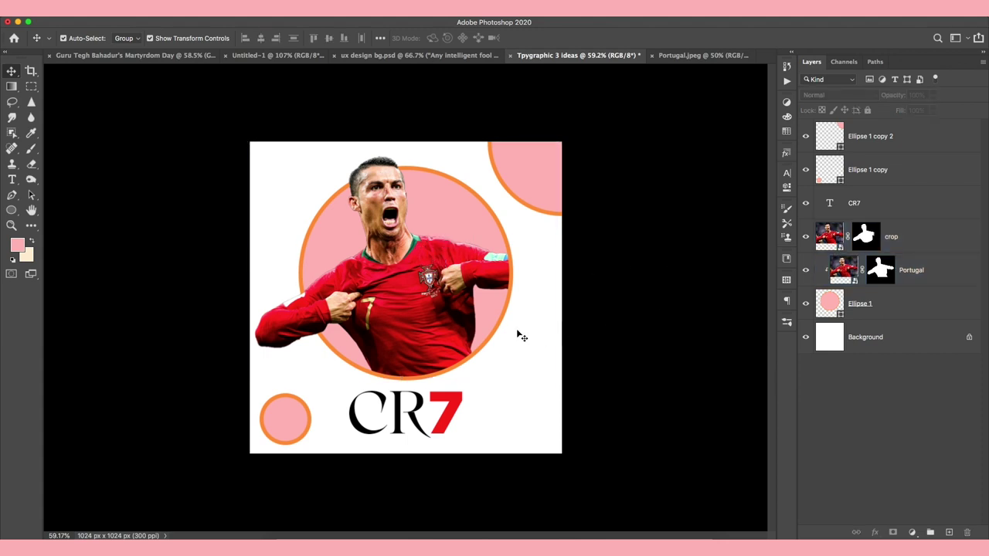
{"action": "left_click", "coordinate": [829, 305]}
Step: Add a Drop Shadow to Ellipse 1: 30% opacity, 18 px distance, 59 px size, curved contour
{"action": "left_click", "coordinate": [877, 533]}
{"action": "left_click", "coordinate": [884, 513]}
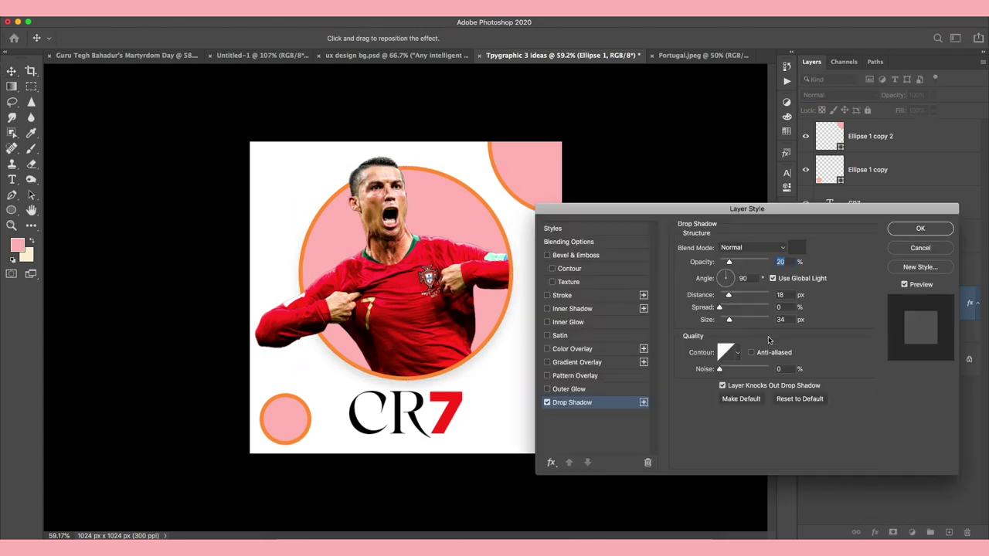
{"action": "left_click_drag", "start_coordinate": [729, 264], "coordinate": [733, 264]}
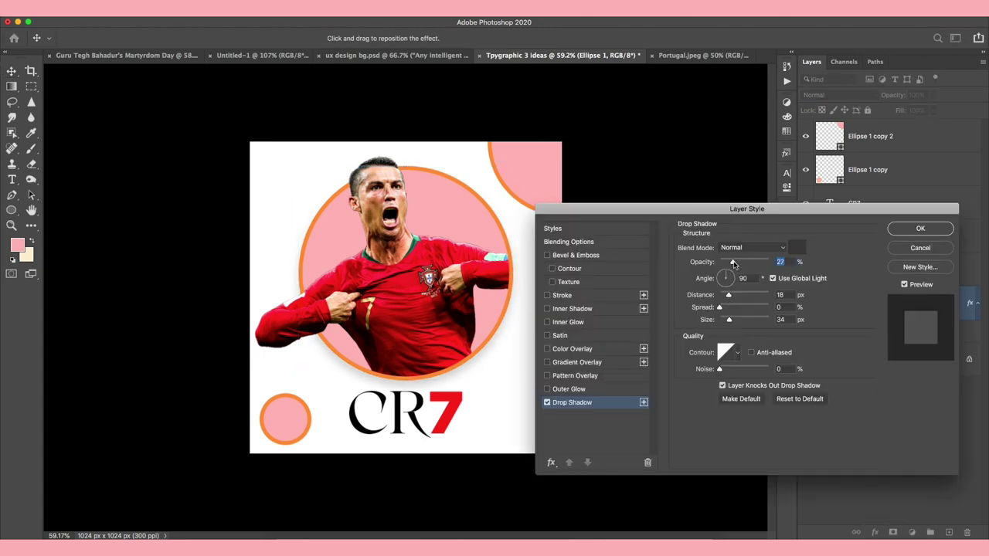
{"action": "type", "text": "30"}
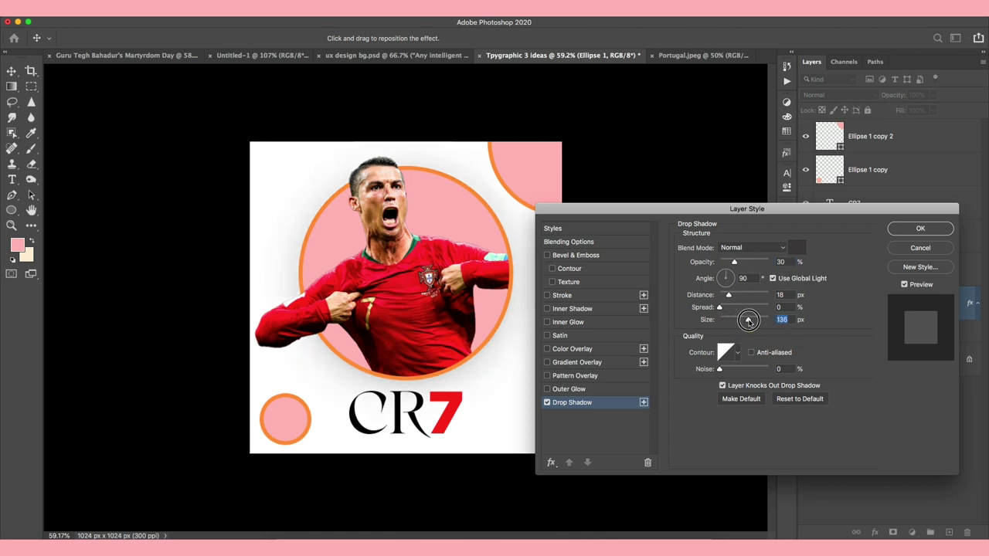
{"action": "left_click_drag", "start_coordinate": [733, 320], "coordinate": [722, 321]}
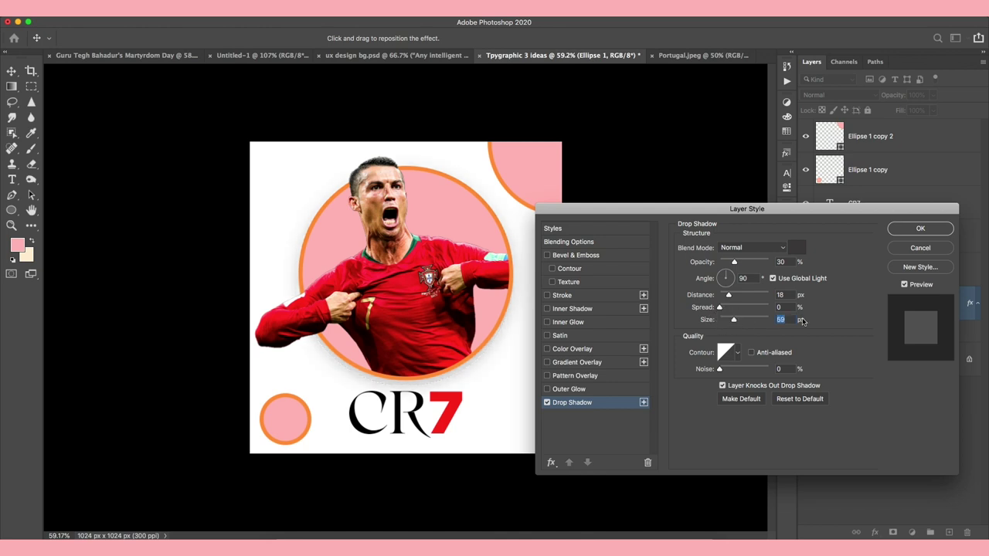
{"action": "left_click", "coordinate": [737, 354]}
{"action": "left_click", "coordinate": [723, 375]}
{"action": "left_click", "coordinate": [758, 375]}
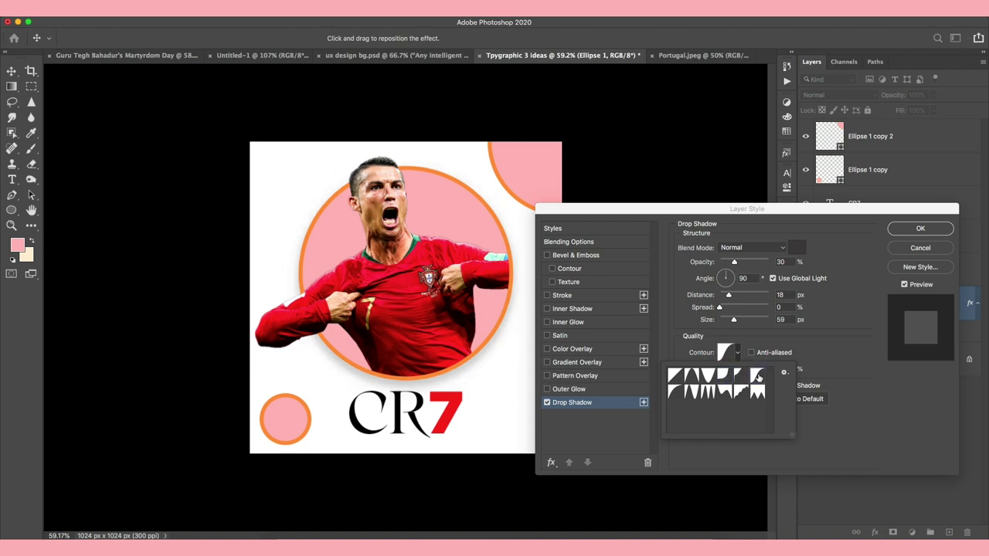
{"action": "left_click", "coordinate": [898, 225]}
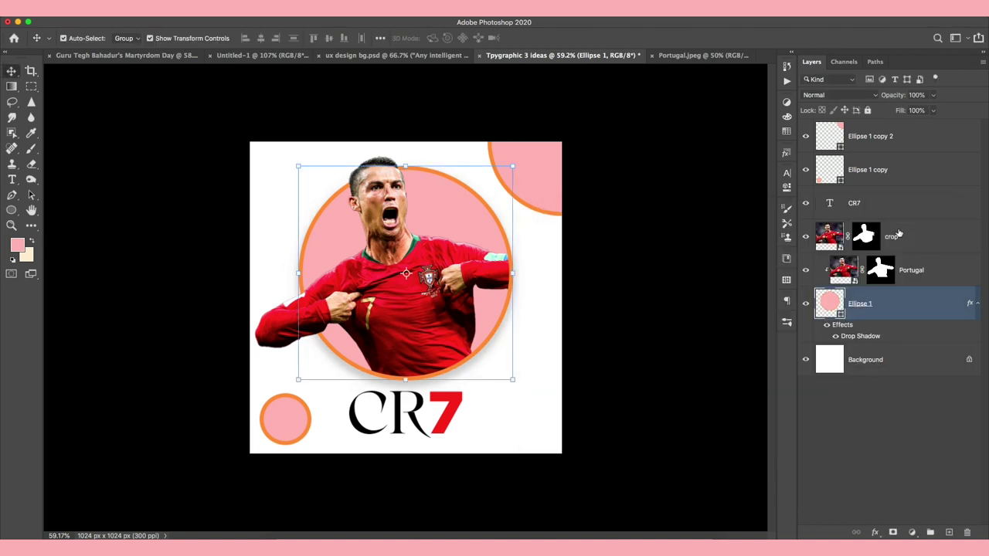
{"action": "left_click", "coordinate": [641, 256]}
{"action": "scroll", "coordinate": [558, 318], "scroll_direction": "down", "scroll_amount": 4}
{"action": "scroll", "coordinate": [559, 317], "scroll_direction": "up", "scroll_amount": 2}
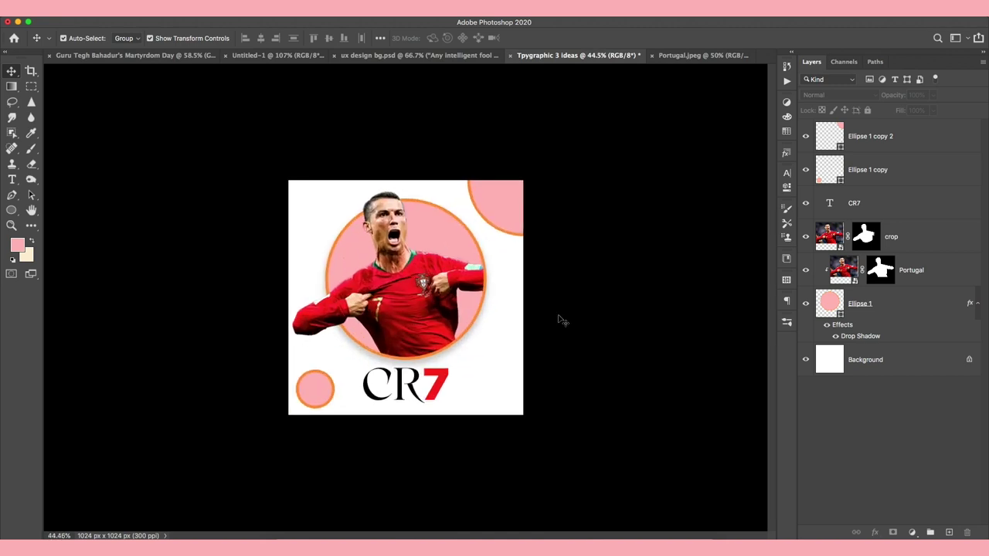
{"action": "scroll", "coordinate": [558, 318], "scroll_direction": "up", "scroll_amount": 2}
{"action": "scroll", "coordinate": [559, 317], "scroll_direction": "up", "scroll_amount": 2}
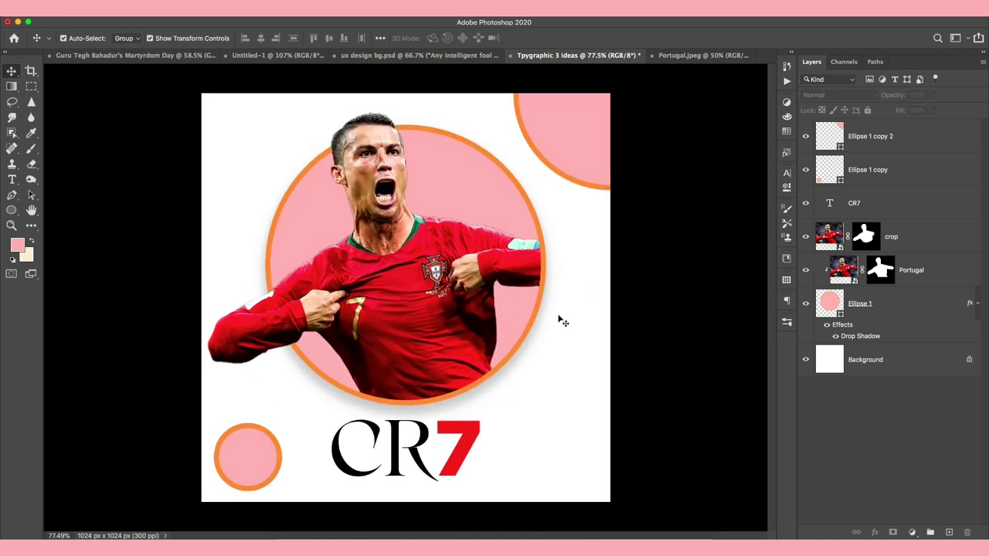